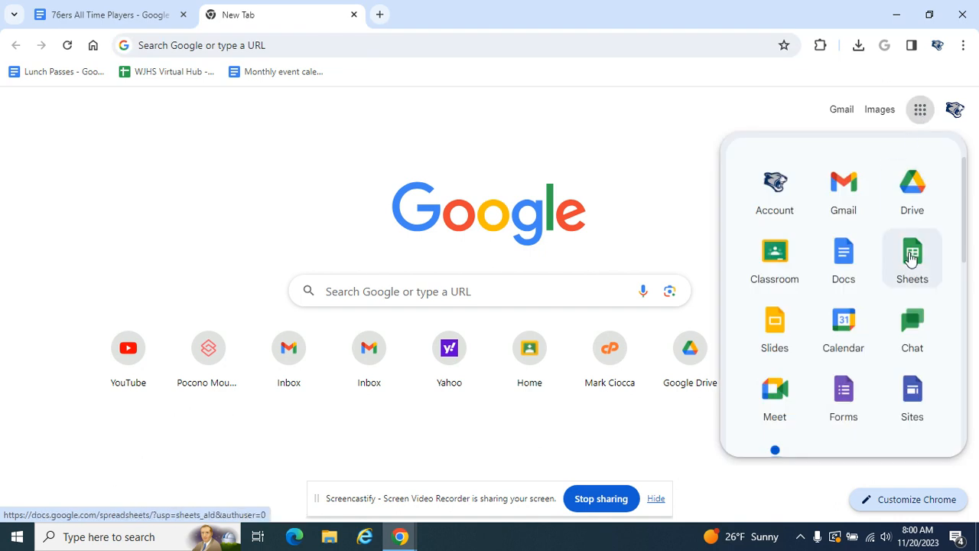
# Step: Open Google Sheets and create a blank spreadsheet
pyautogui.click(913, 268)
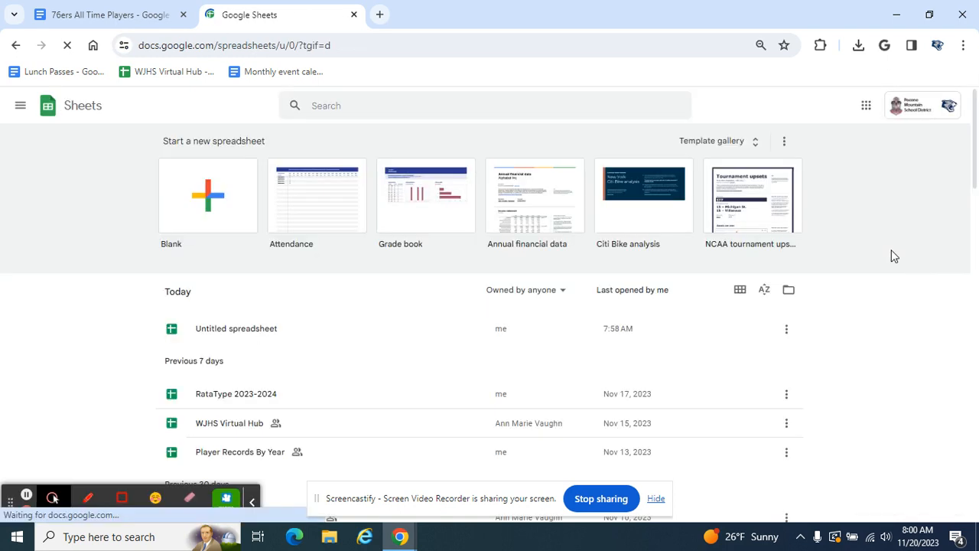
pyautogui.click(212, 201)
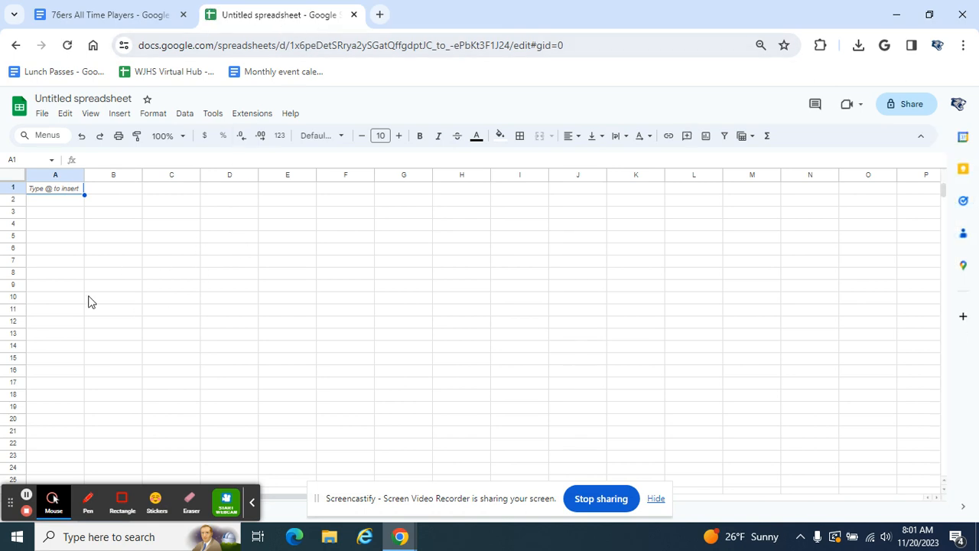
# Step: View the options for creating a new file in Google Drive in a separate tab, and return to the blank spreadsheet
pyautogui.click(380, 15)
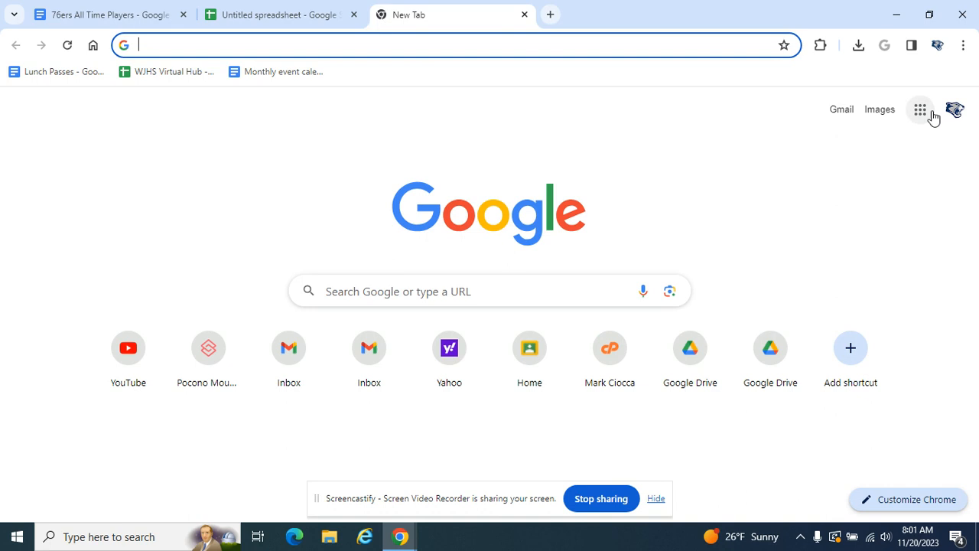
pyautogui.click(932, 114)
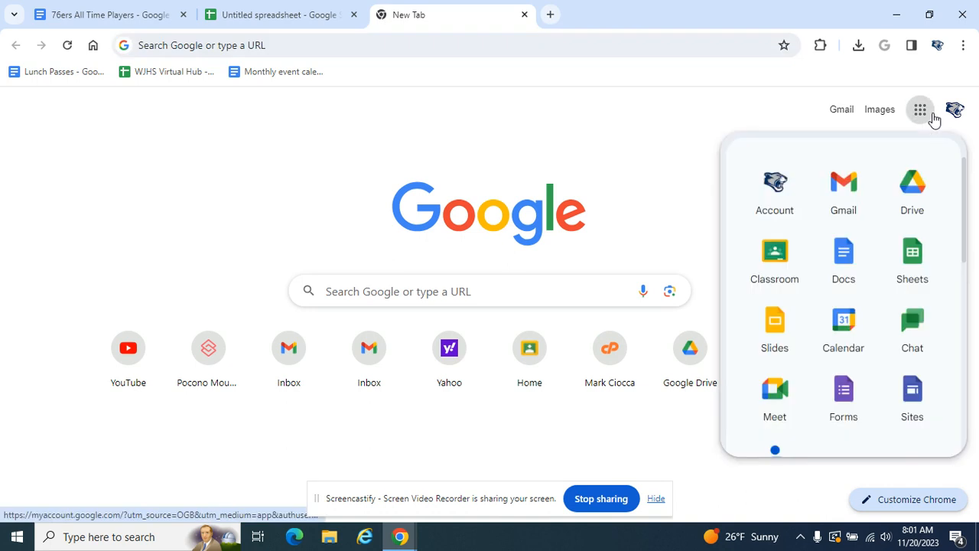
pyautogui.click(923, 188)
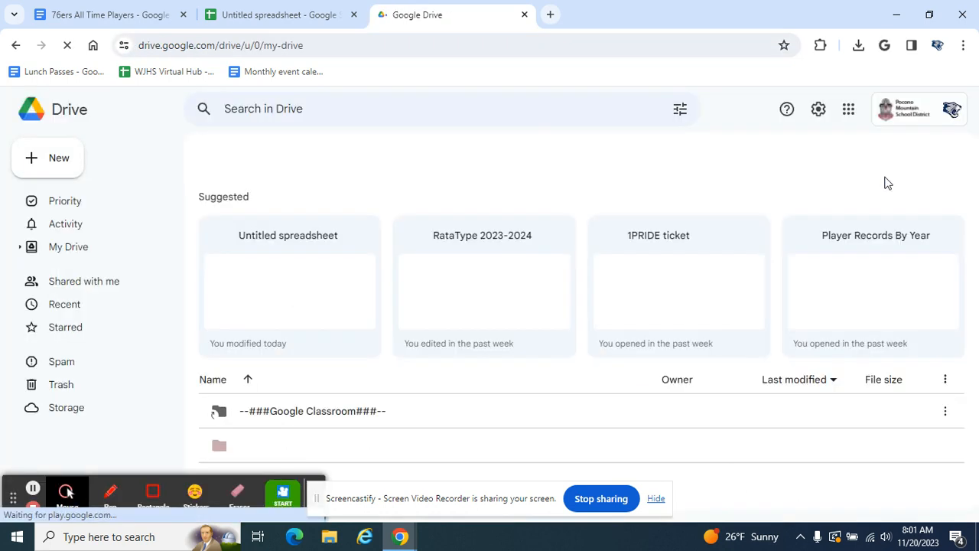
pyautogui.click(61, 160)
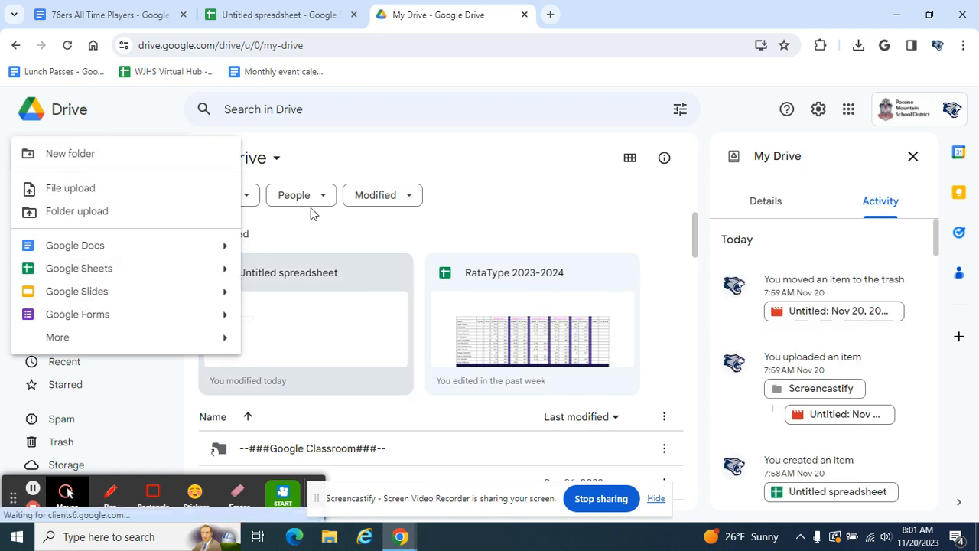
pyautogui.click(297, 17)
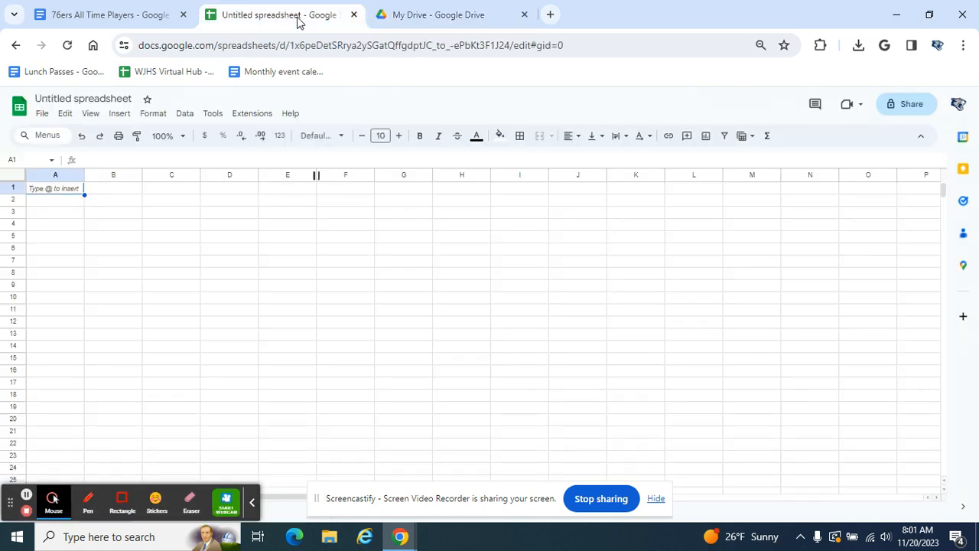
pyautogui.click(525, 15)
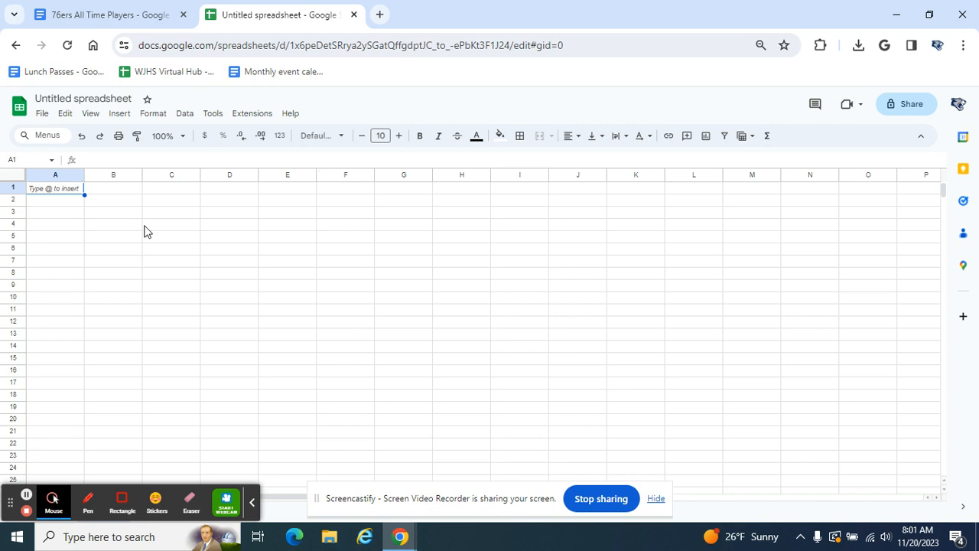
# Step: Highlight columns C, E and B and rows 5 and 3 in turn to examine how the grid is labelled
pyautogui.click(172, 181)
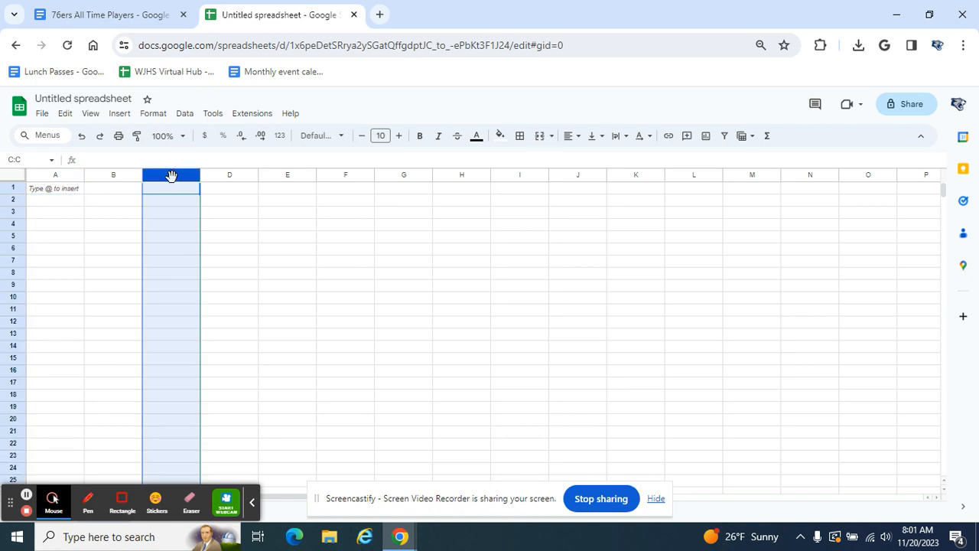
pyautogui.click(289, 177)
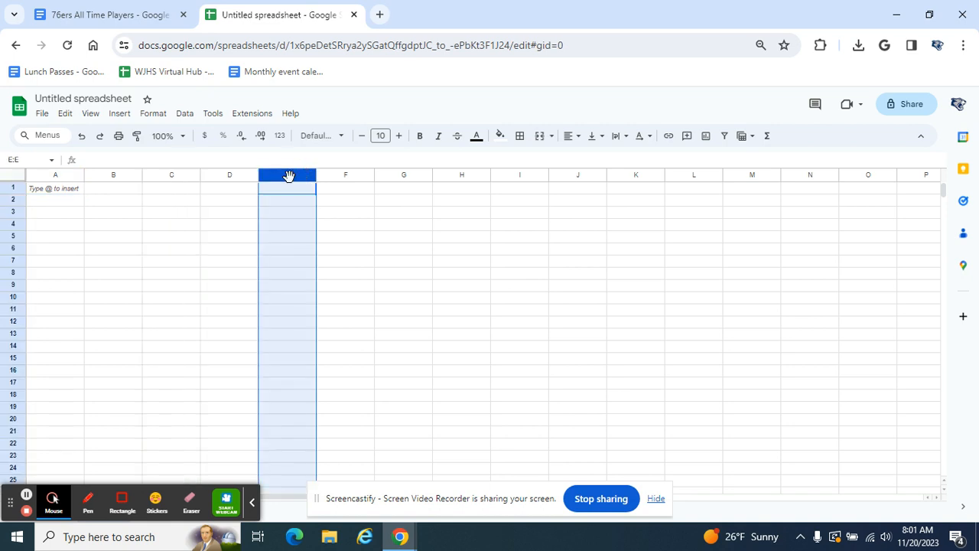
pyautogui.click(113, 177)
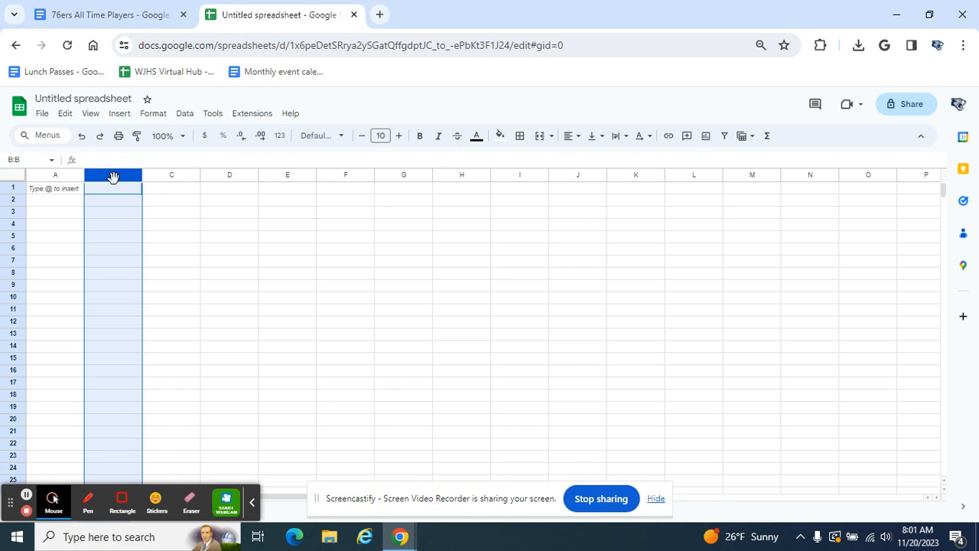
pyautogui.click(12, 237)
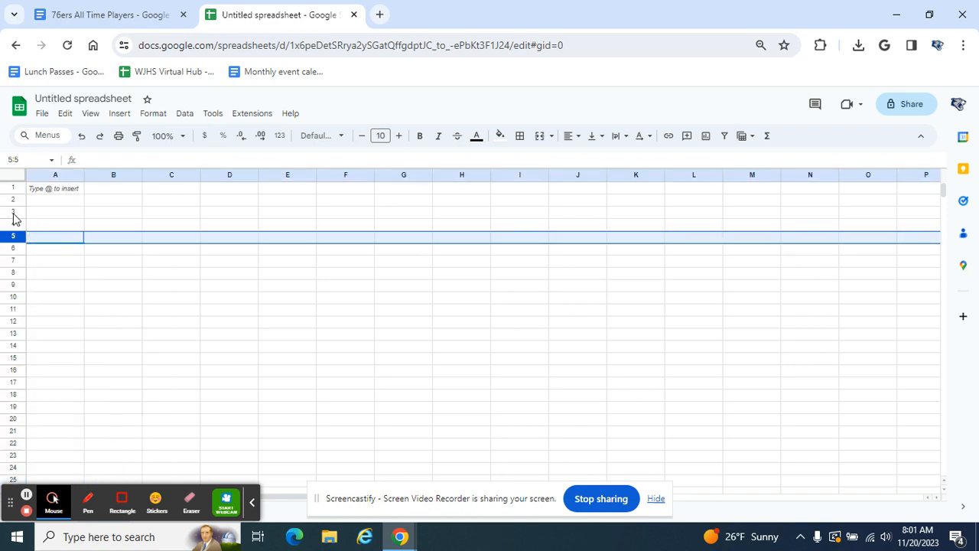
pyautogui.click(12, 212)
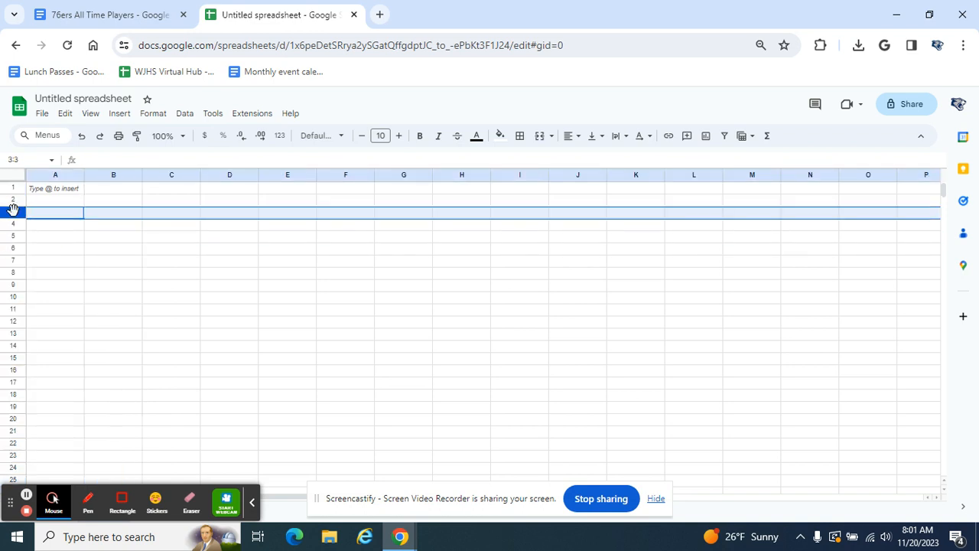
# Step: Select several single cells, including C3, D6 and E6, to examine how each cell reference combines column letter and row number
pyautogui.click(168, 217)
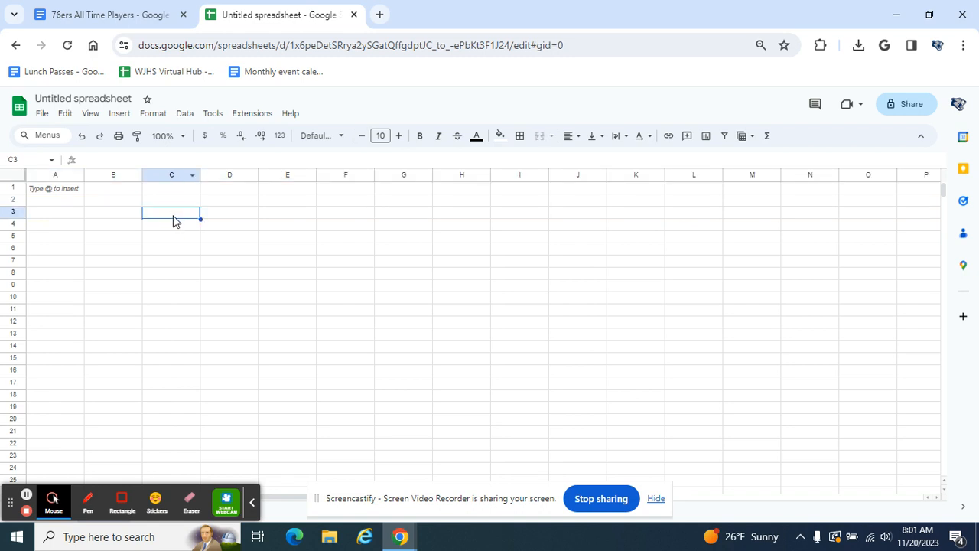
pyautogui.click(111, 218)
pyautogui.click(159, 274)
pyautogui.click(232, 251)
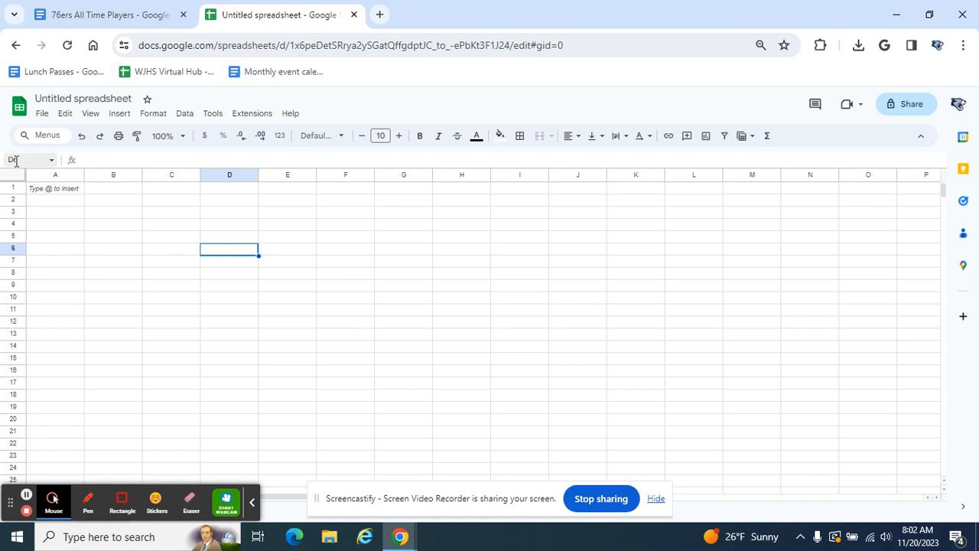
pyautogui.click(305, 253)
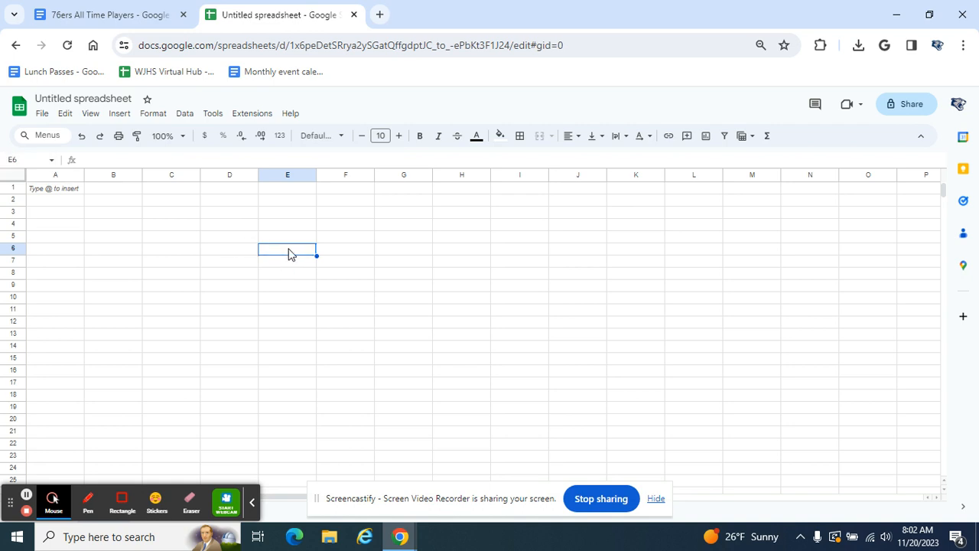
# Step: Enter the column headers Name, Pet Count, Birth Month and Grade in cells A1 to D1
pyautogui.click(54, 192)
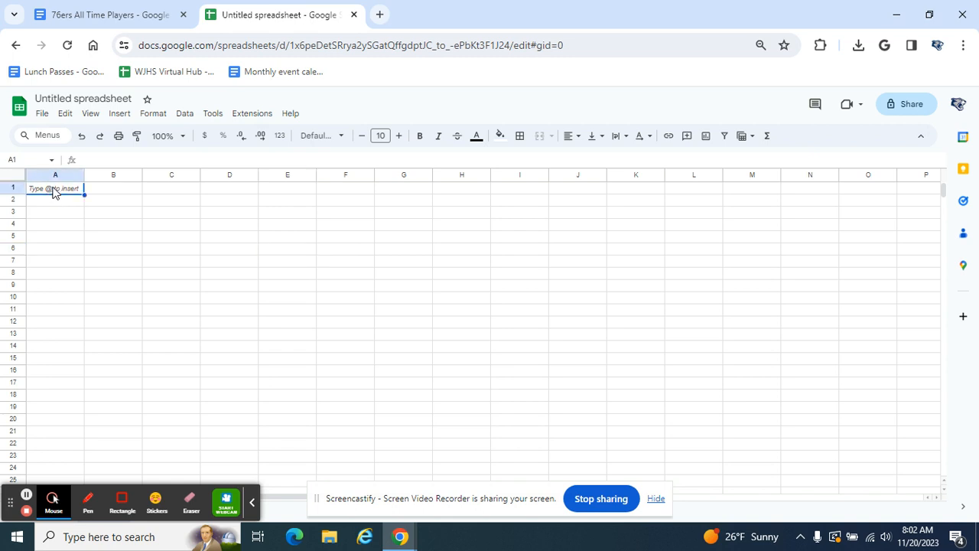
pyautogui.write('Name')
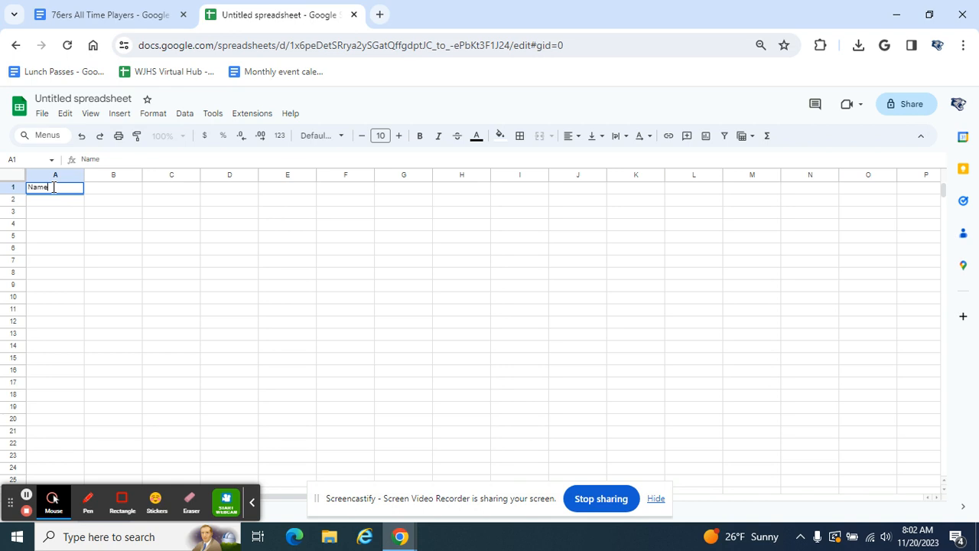
pyautogui.press('Tab')
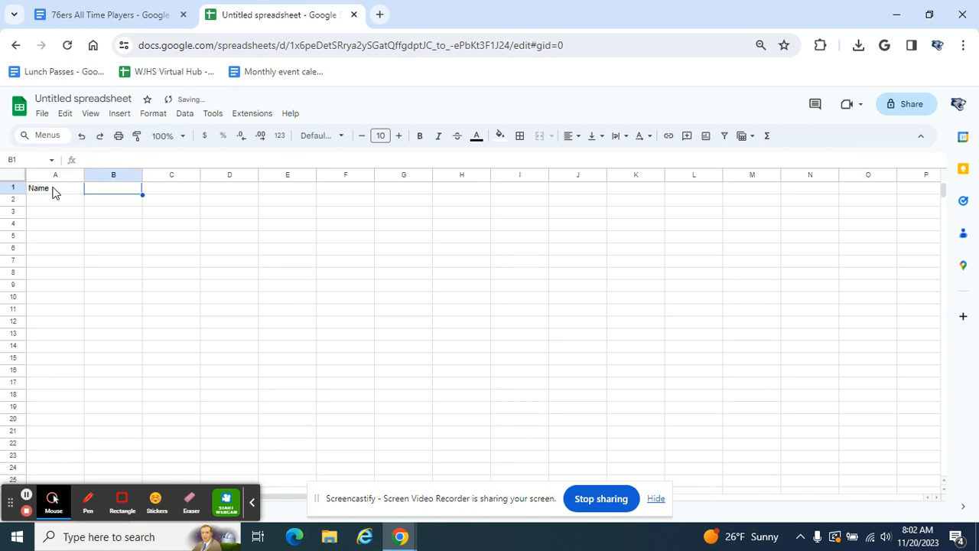
pyautogui.write('Pet Count')
pyautogui.press('Tab')
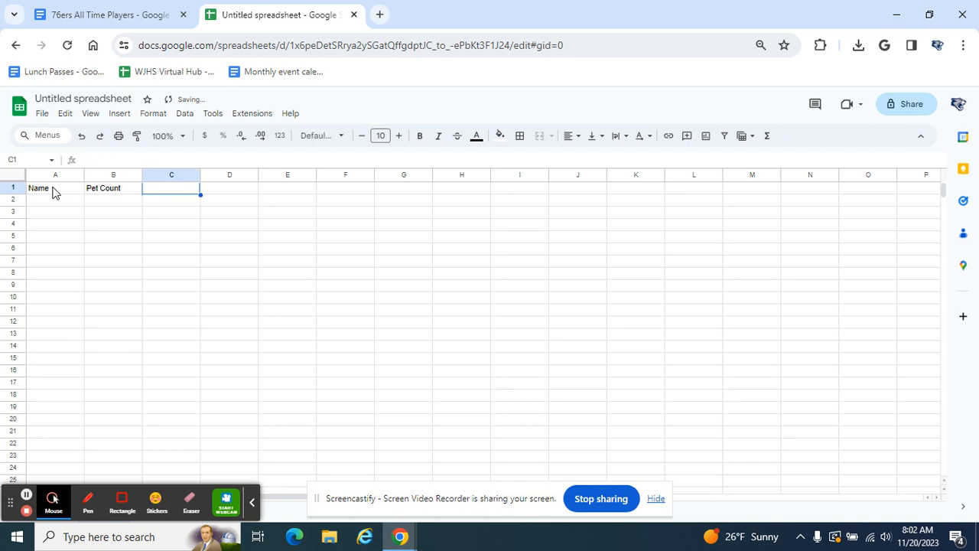
pyautogui.write('Birth Month')
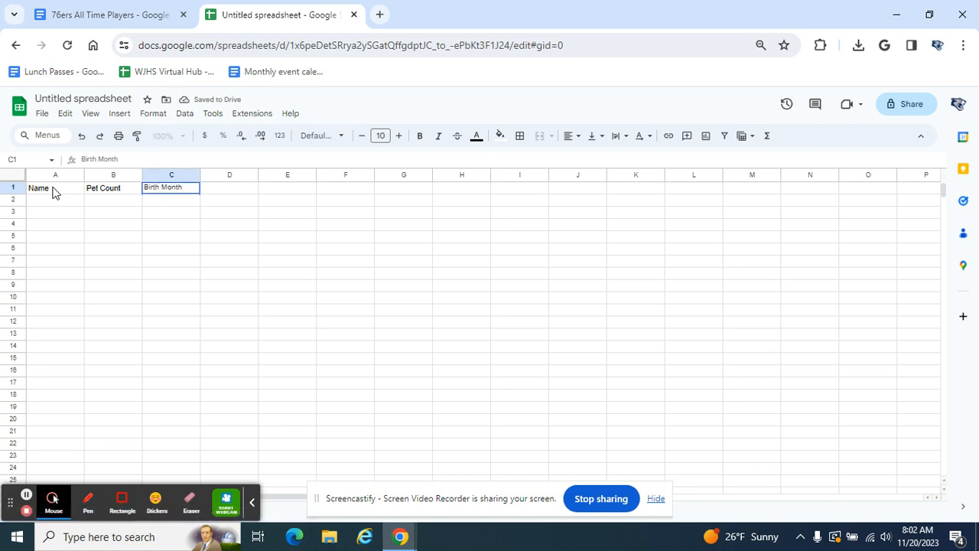
pyautogui.press('Tab')
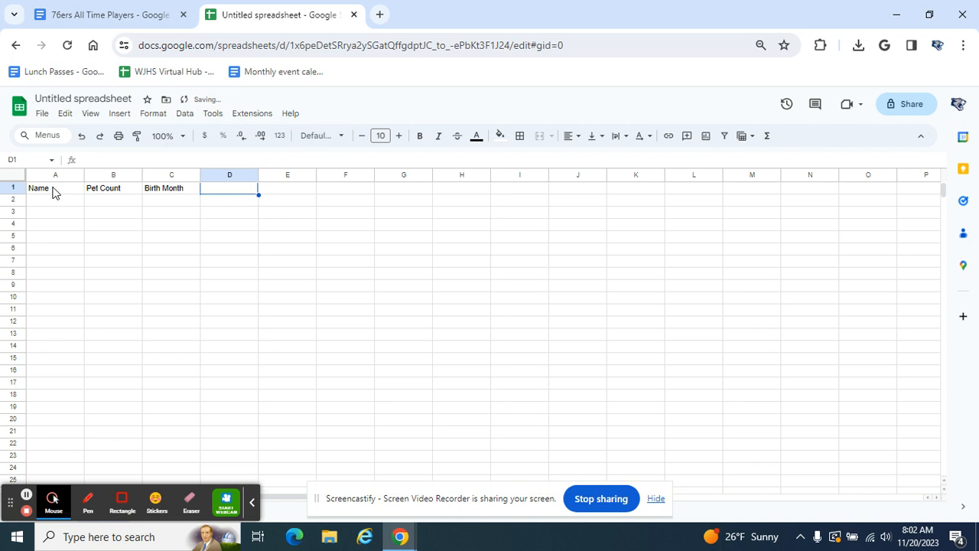
pyautogui.write('Grade')
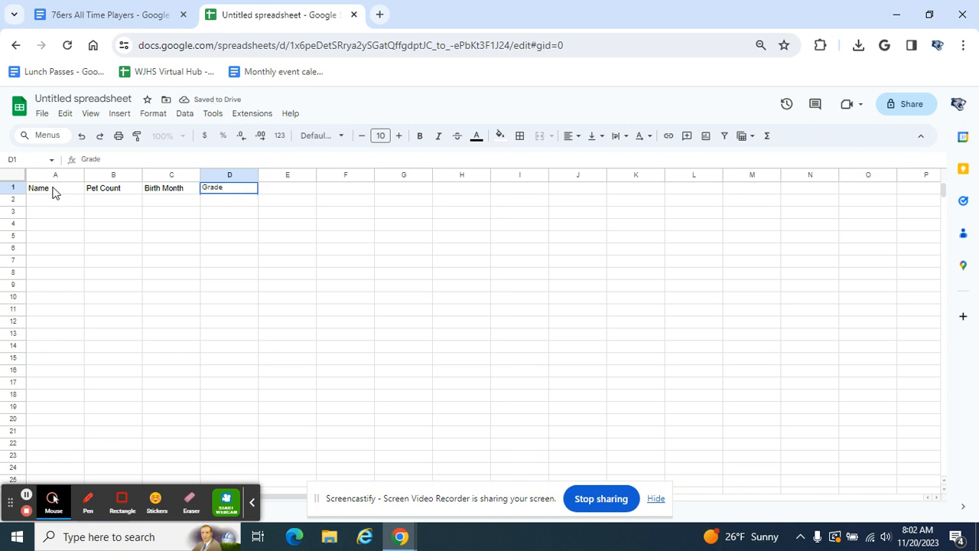
pyautogui.press('Return')
# Step: Fill row 2 with the first person's name, pet count 2, birth month January and grade 8
pyautogui.press('Left')
pyautogui.press('Left')
pyautogui.press('Left')
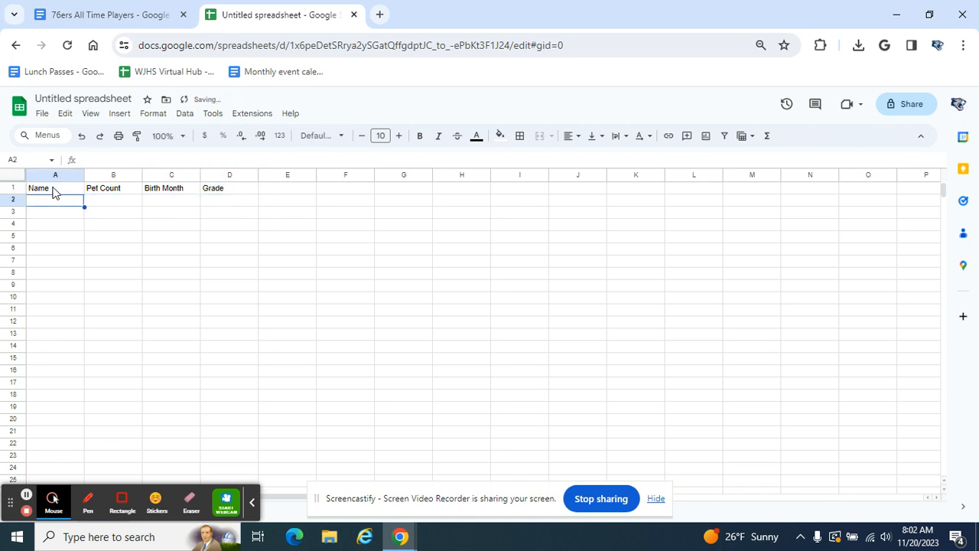
pyautogui.write('Dixie')
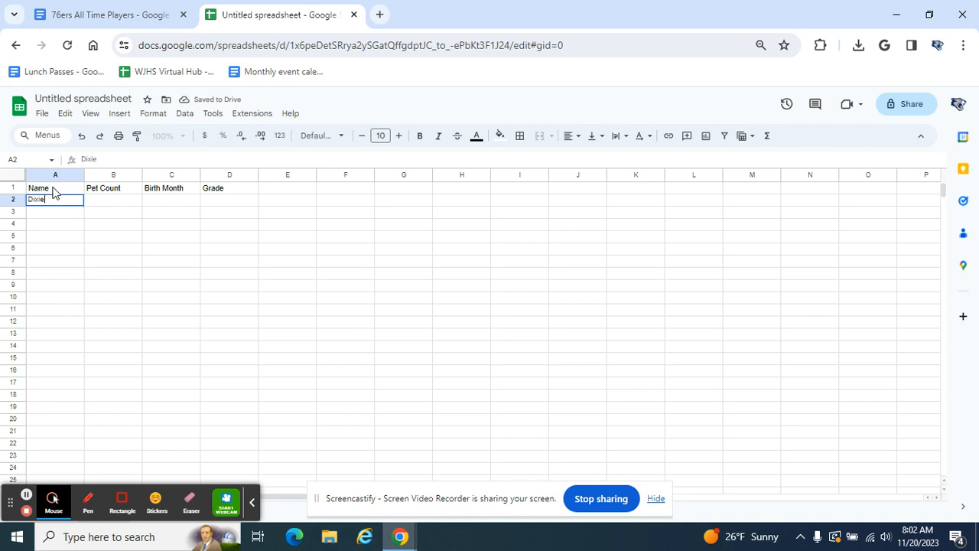
pyautogui.press('Tab')
pyautogui.write('2')
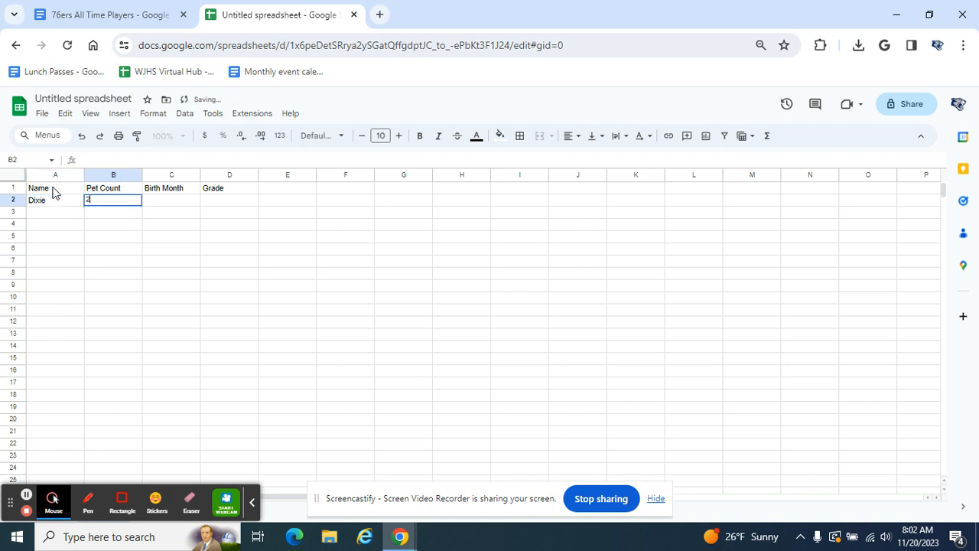
pyautogui.press('Tab')
pyautogui.write('January')
pyautogui.press('Tab')
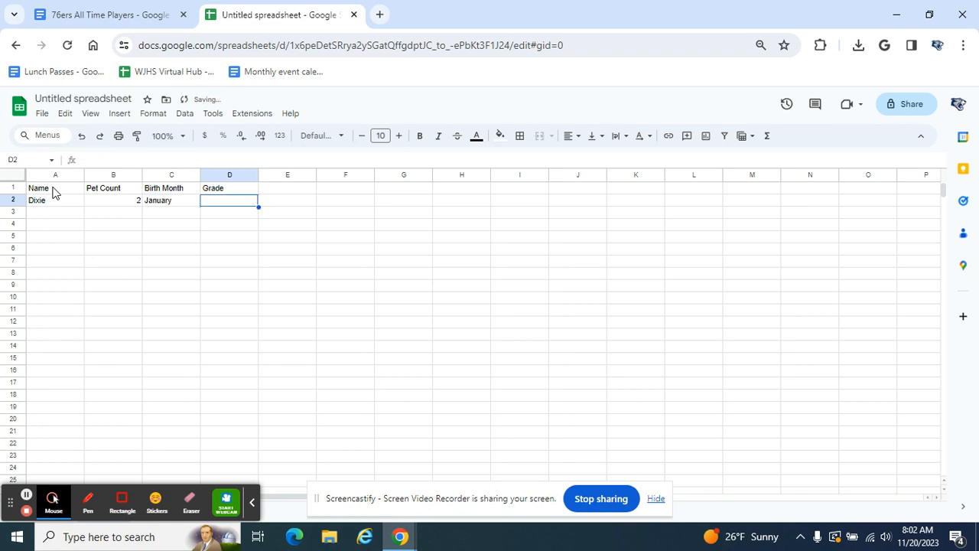
pyautogui.write('8')
pyautogui.press('Return')
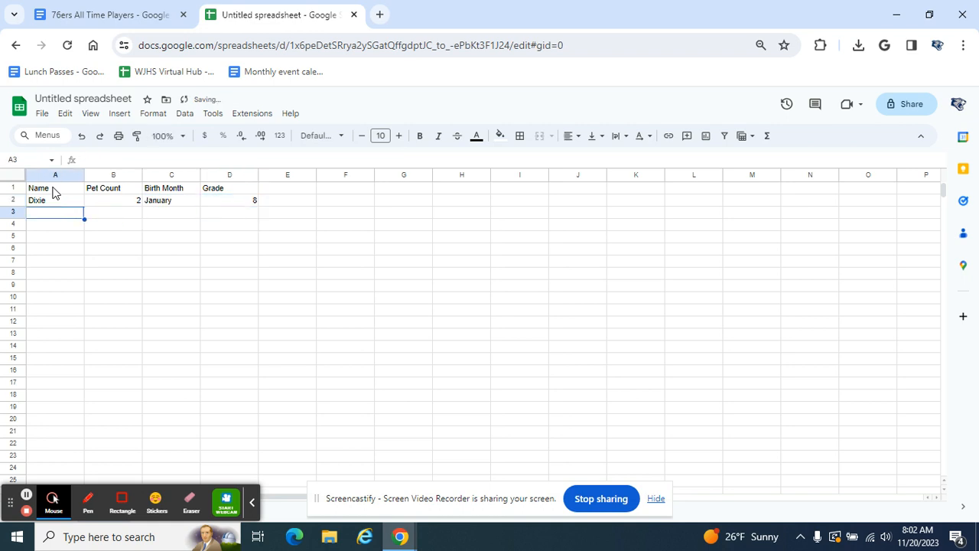
# Step: Fill row 3 with the second person's name, pet count 2, birth month April and grade 8
pyautogui.write('Dan')
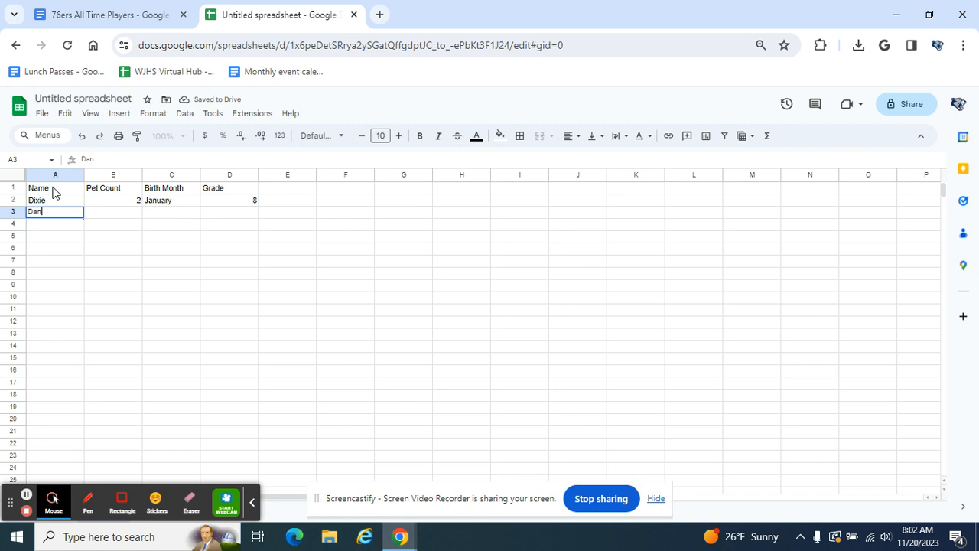
pyautogui.press('Tab')
pyautogui.write('2')
pyautogui.press('Tab')
pyautogui.write('April')
pyautogui.press('Tab')
pyautogui.write('8')
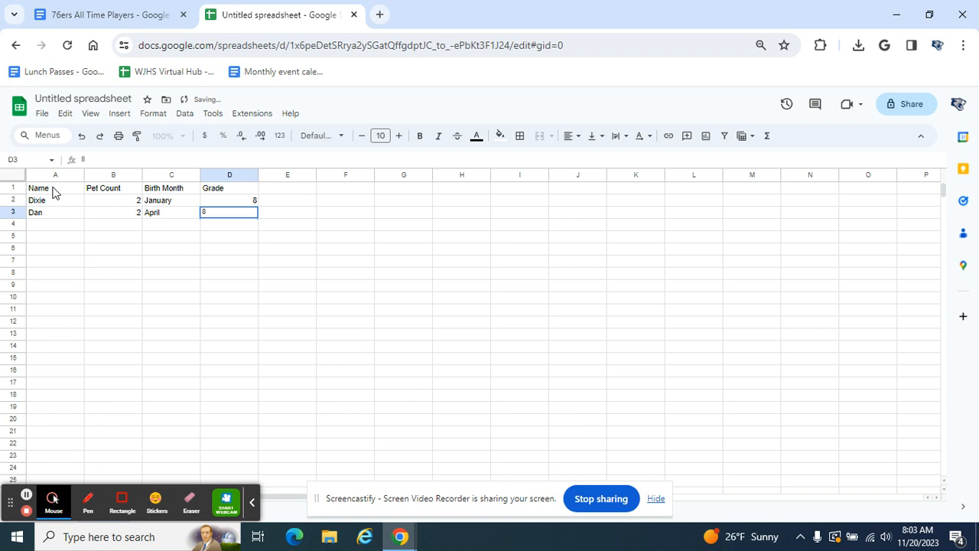
pyautogui.press('Return')
# Step: Fill row 4 with the third person's name, pet count 0, birth month May and grade 7
pyautogui.press('Left')
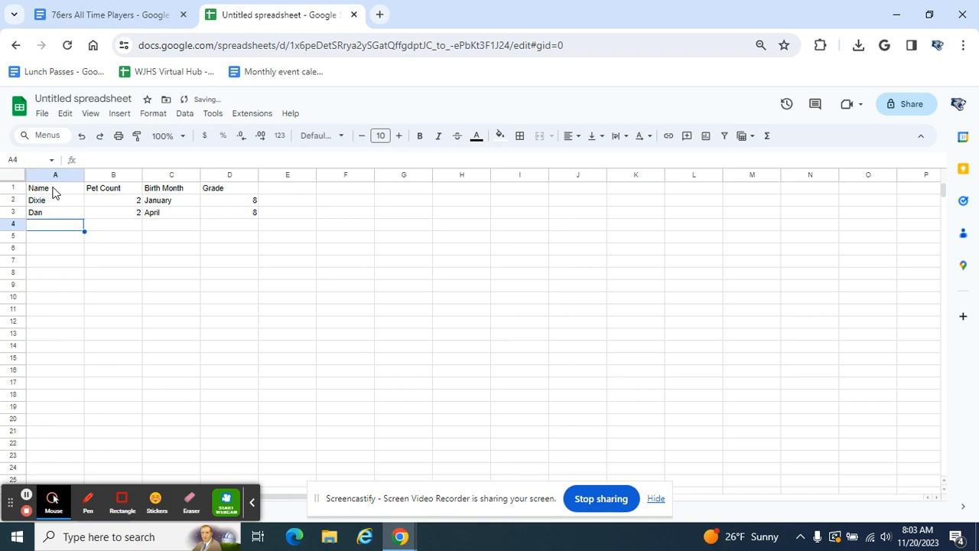
pyautogui.write('Mason')
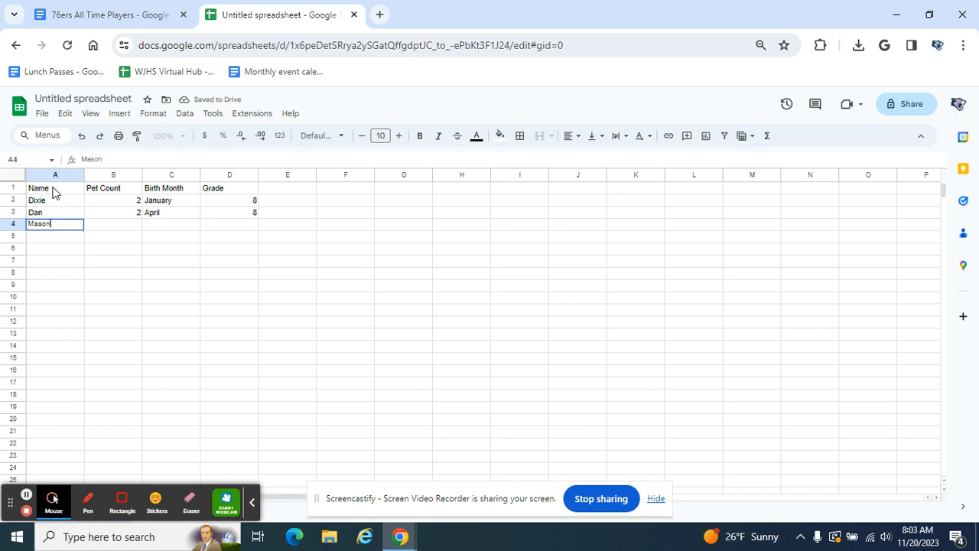
pyautogui.press('Tab')
pyautogui.write('0')
pyautogui.press('Tab')
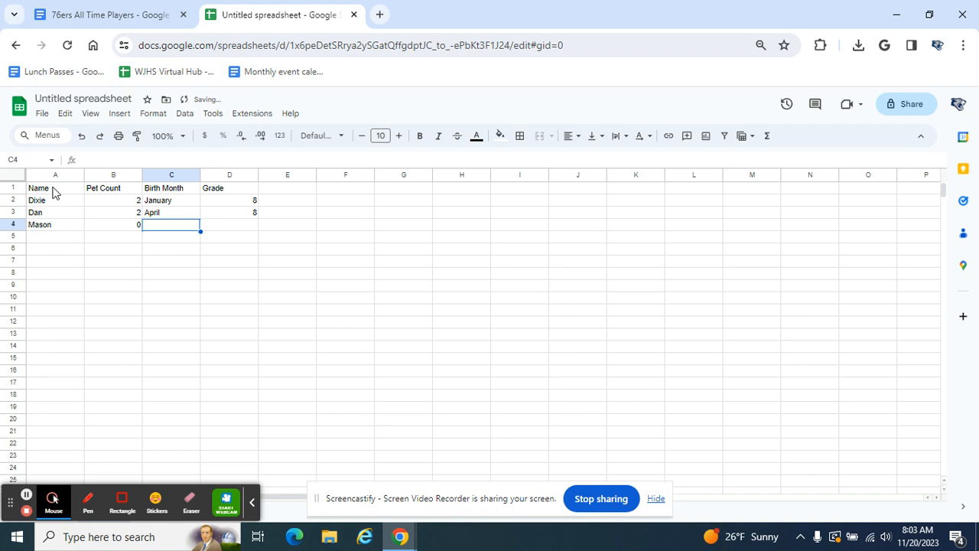
pyautogui.write('May')
pyautogui.press('Tab')
pyautogui.write('7')
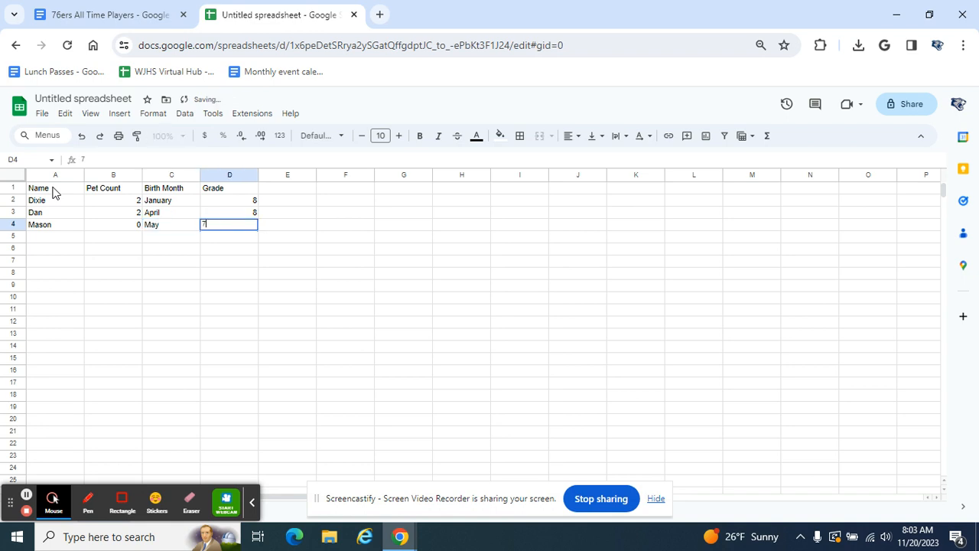
pyautogui.click(88, 298)
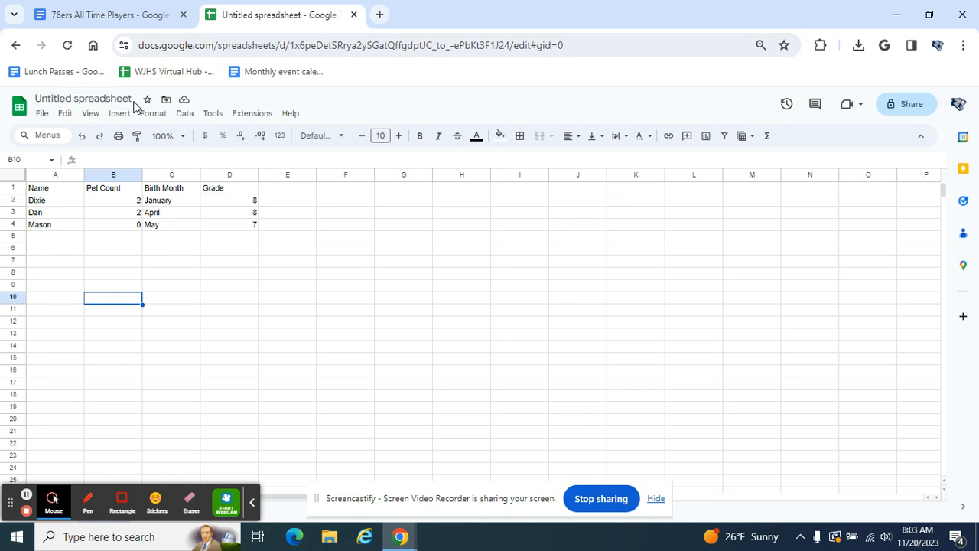
# Step: Rename the untitled spreadsheet as Pet Count
pyautogui.click(107, 96)
pyautogui.write('Pet Count')
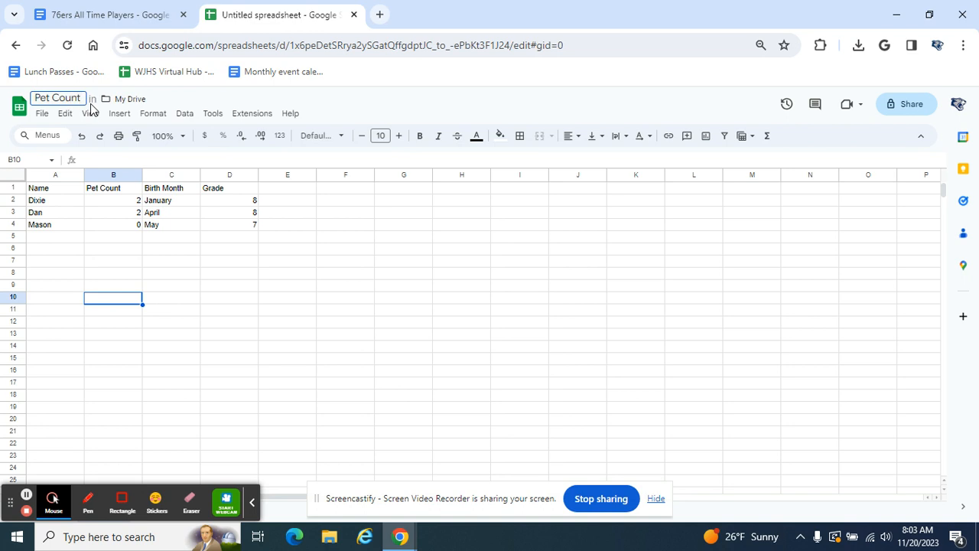
pyautogui.click(91, 266)
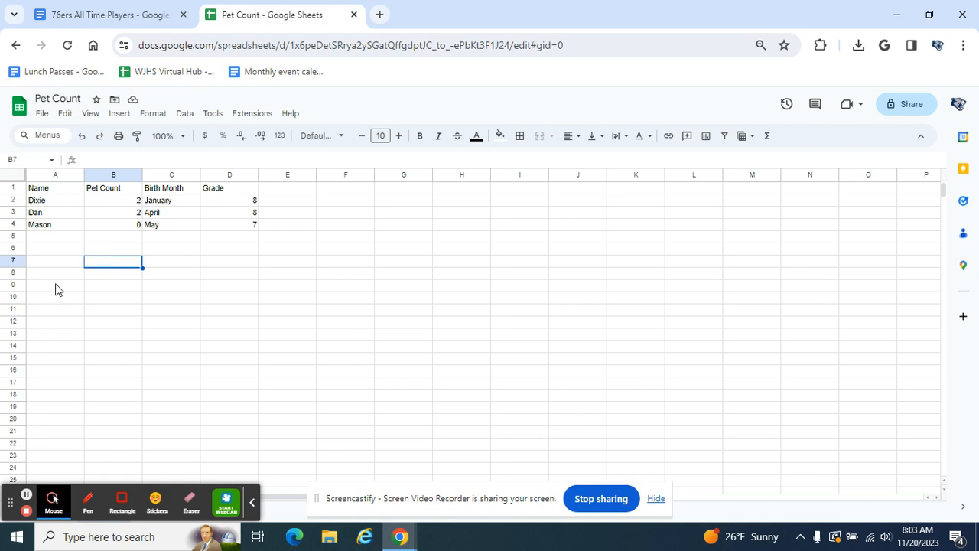
# Step: Make the column headers in cells A1 to D1 bold and centre them horizontally
pyautogui.click(47, 192)
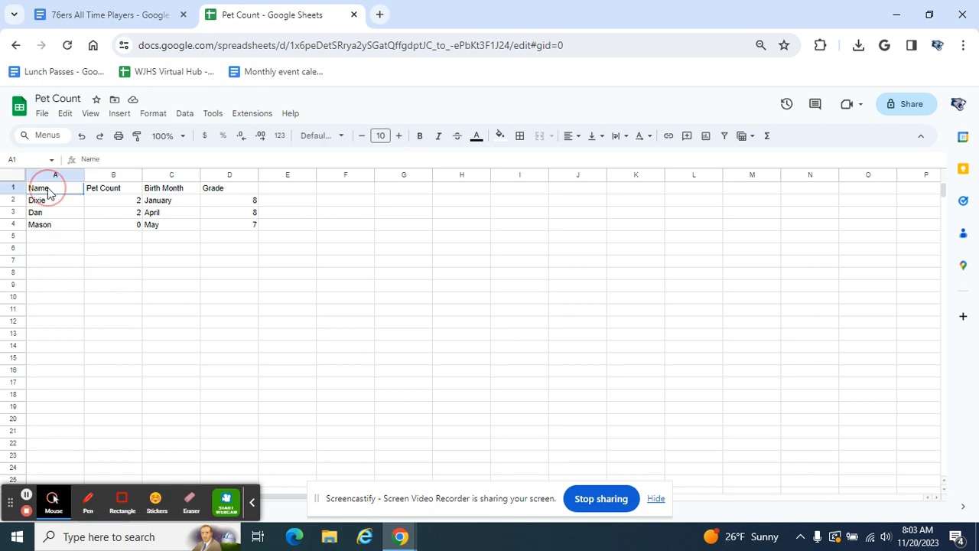
pyautogui.moveTo(48, 192); pyautogui.dragTo(247, 201)
pyautogui.click(231, 319)
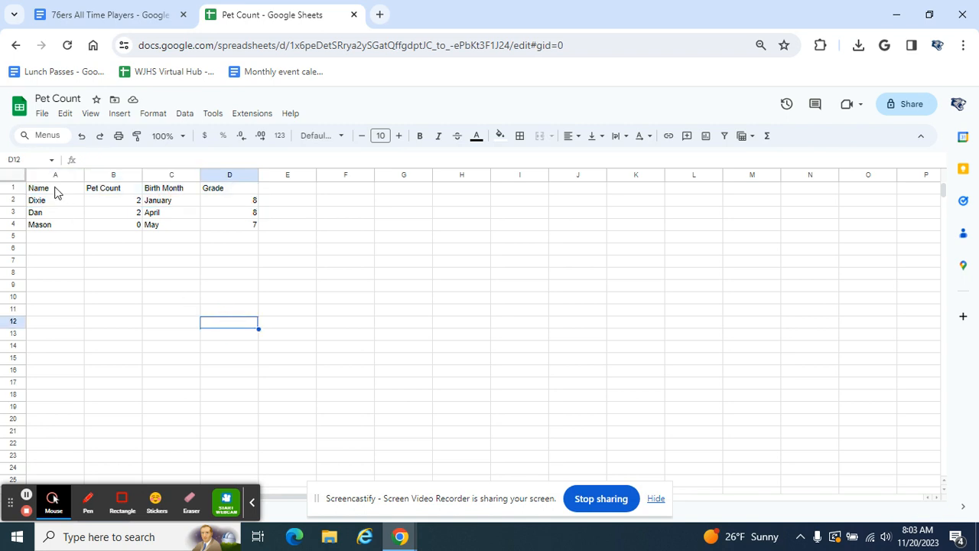
pyautogui.moveTo(55, 192); pyautogui.dragTo(223, 191)
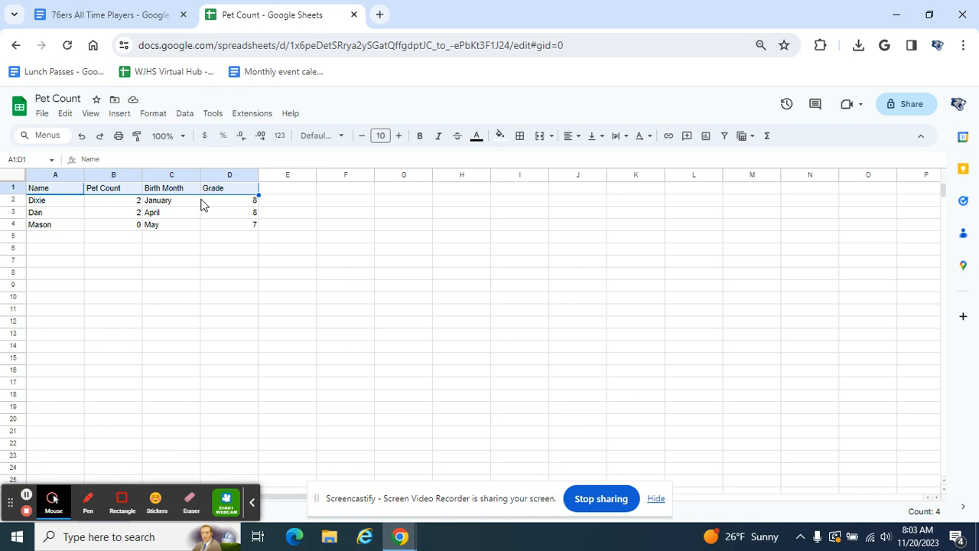
pyautogui.click(421, 139)
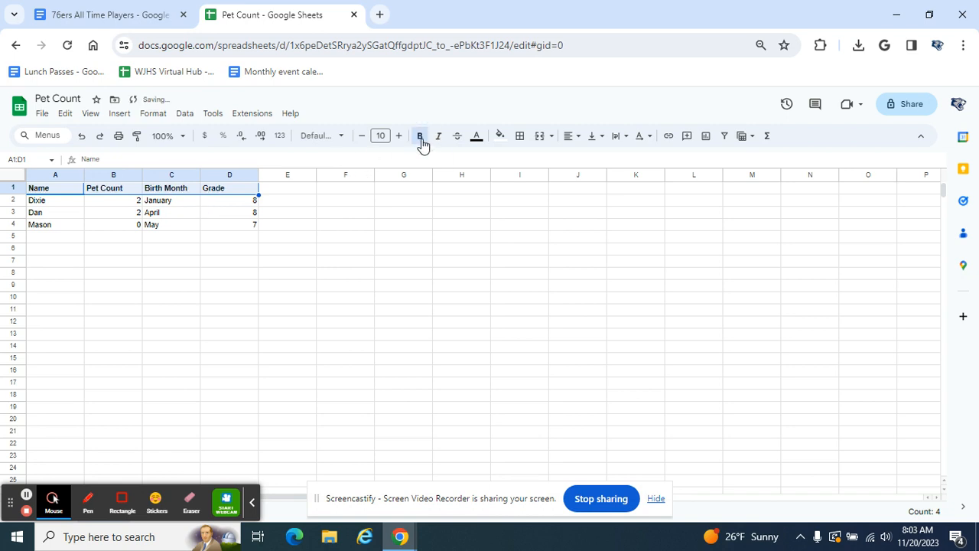
pyautogui.click(572, 136)
pyautogui.click(590, 158)
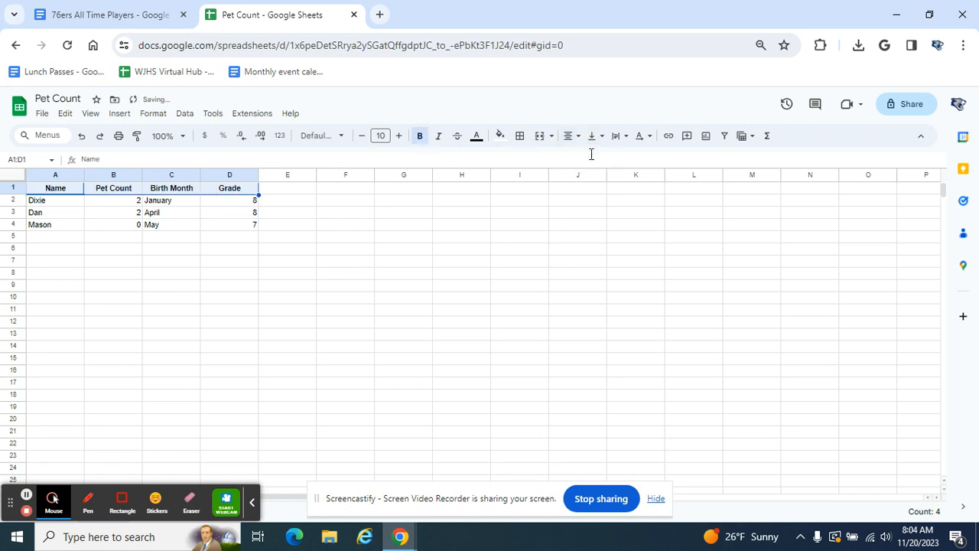
pyautogui.click(289, 265)
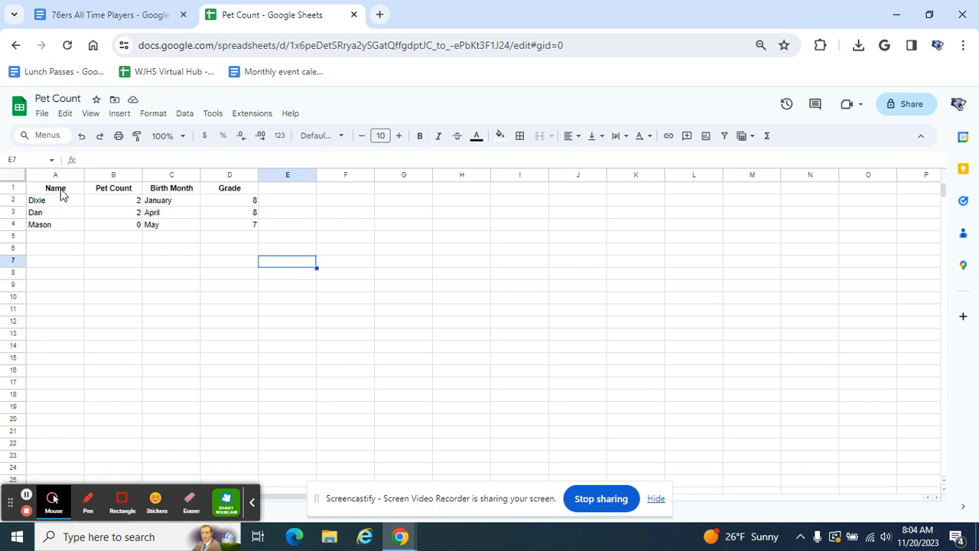
# Step: Review the Pet Count header and values in B1 to B4, the Grade column, and the 76ers All Time Players document for comparison
pyautogui.click(115, 195)
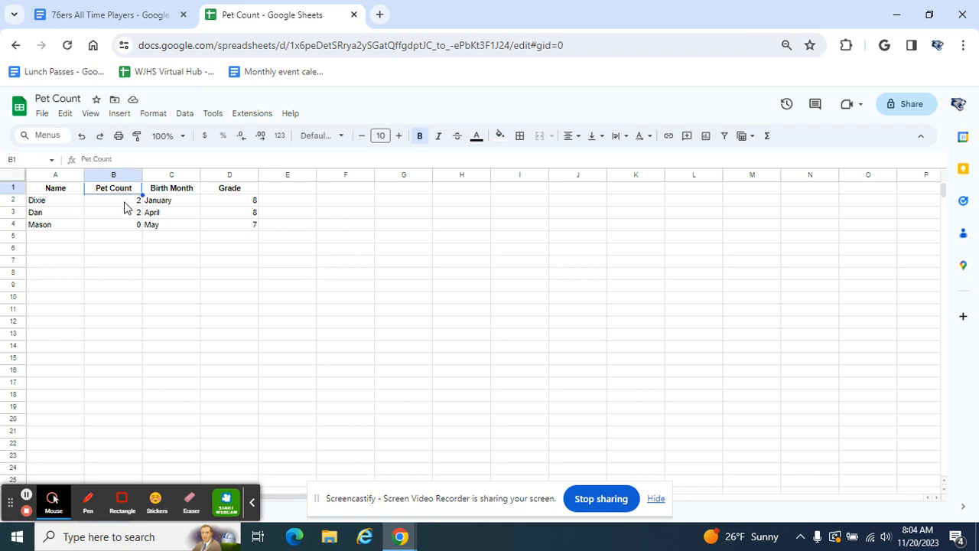
pyautogui.click(125, 202)
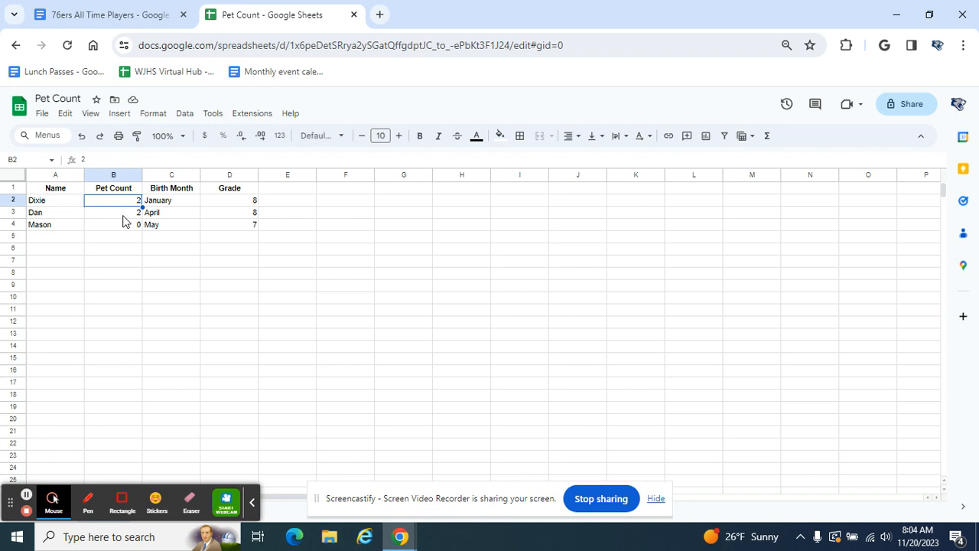
pyautogui.click(123, 216)
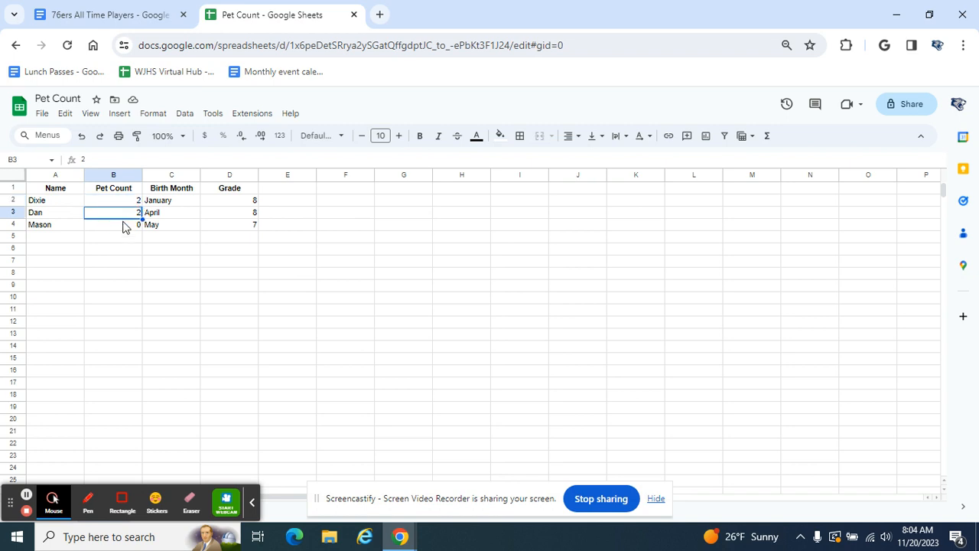
pyautogui.click(123, 229)
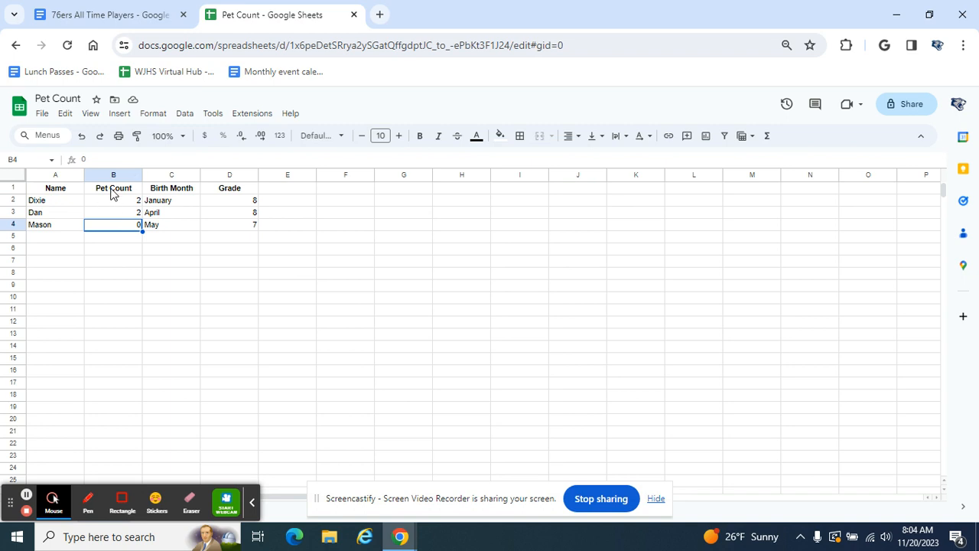
pyautogui.click(111, 193)
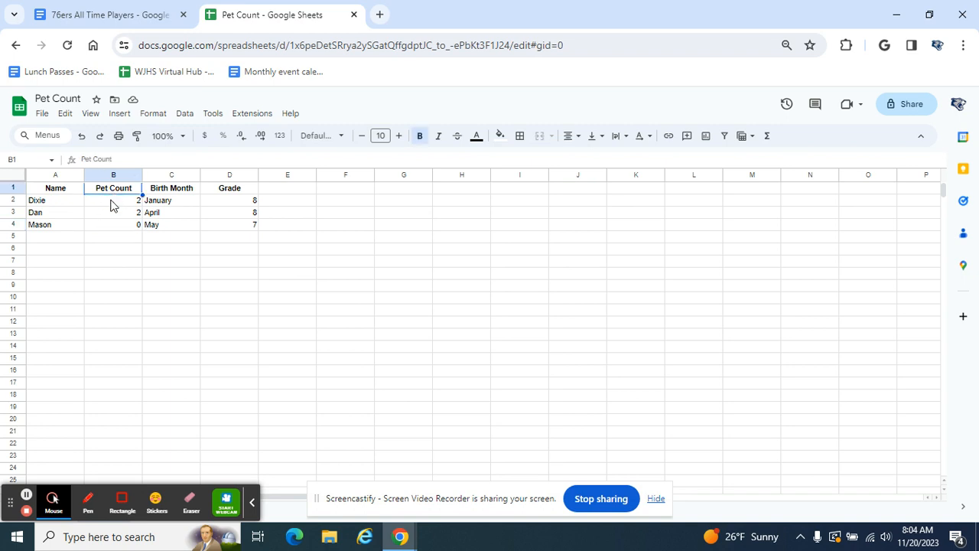
pyautogui.click(235, 193)
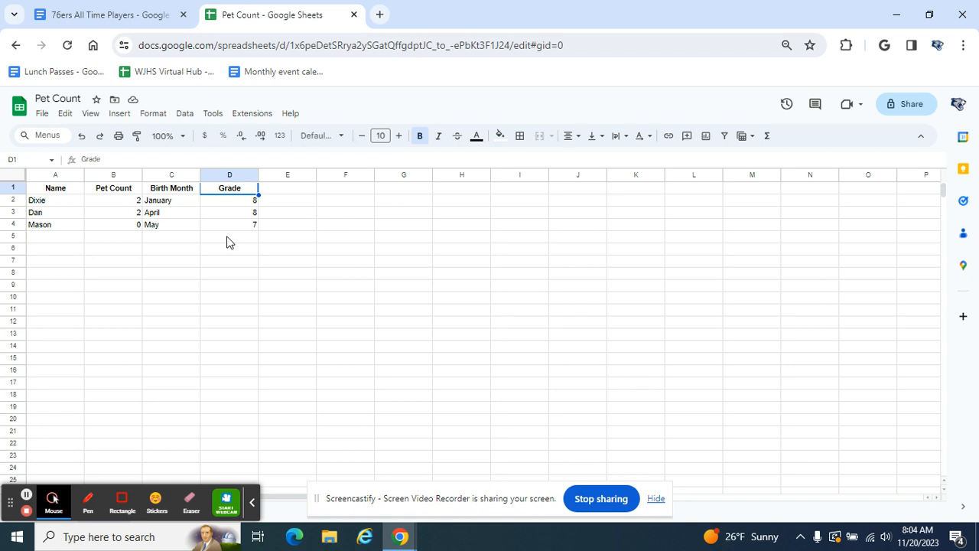
pyautogui.click(140, 17)
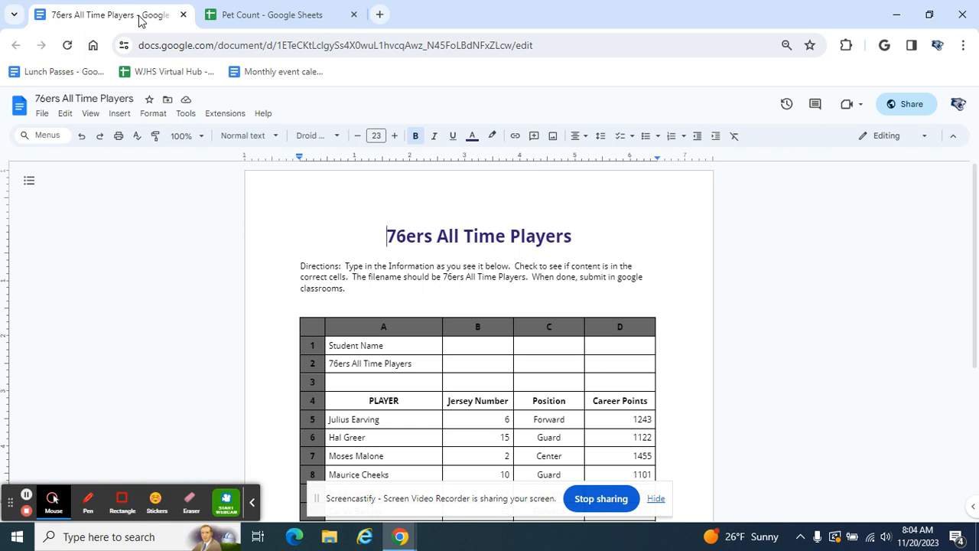
pyautogui.click(257, 17)
pyautogui.click(234, 227)
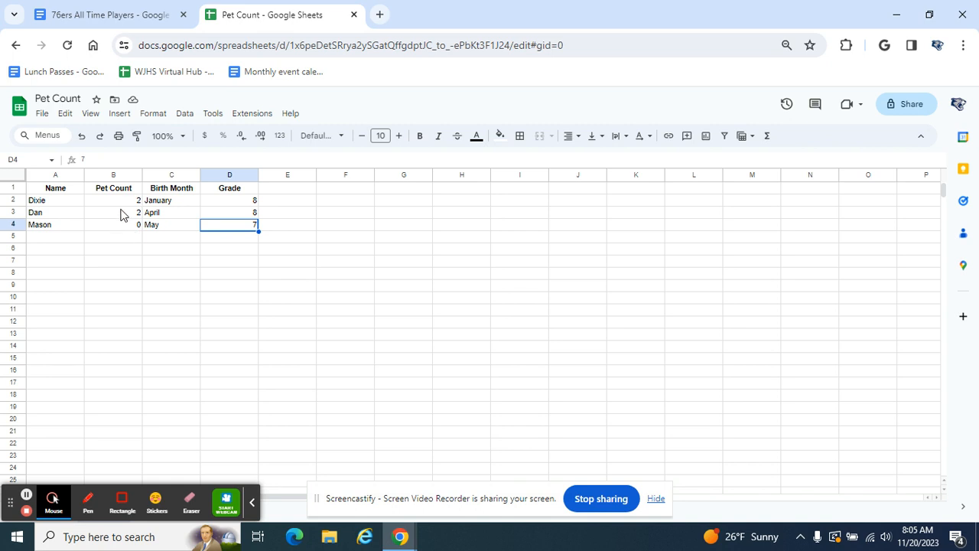
# Step: Set the horizontal alignment of the pet count values in B2 to B4 to right
pyautogui.moveTo(122, 205); pyautogui.dragTo(127, 229)
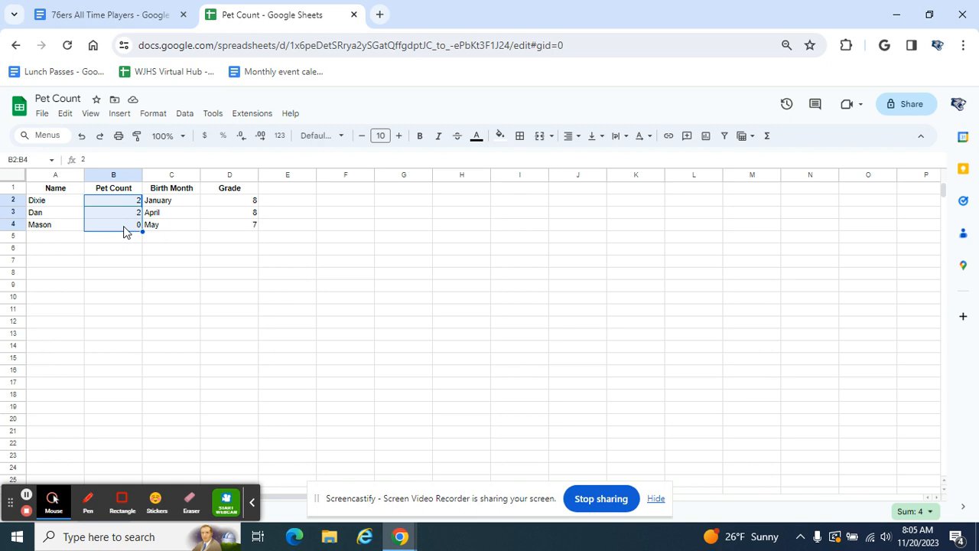
pyautogui.click(569, 138)
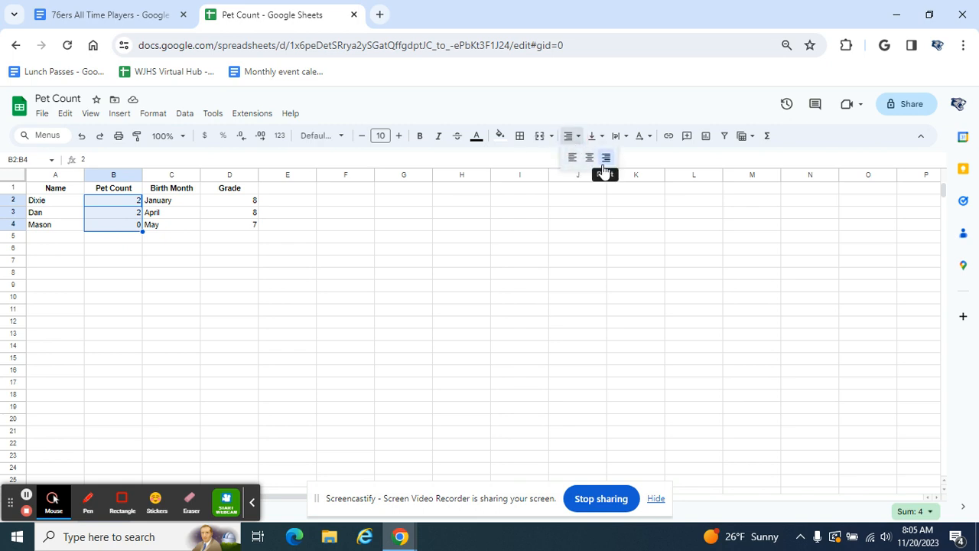
pyautogui.click(606, 158)
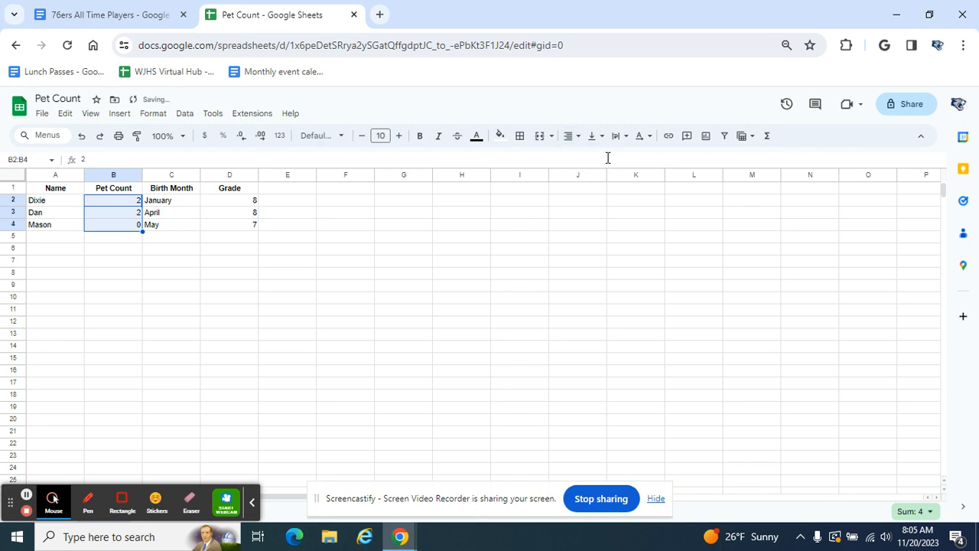
pyautogui.click(288, 263)
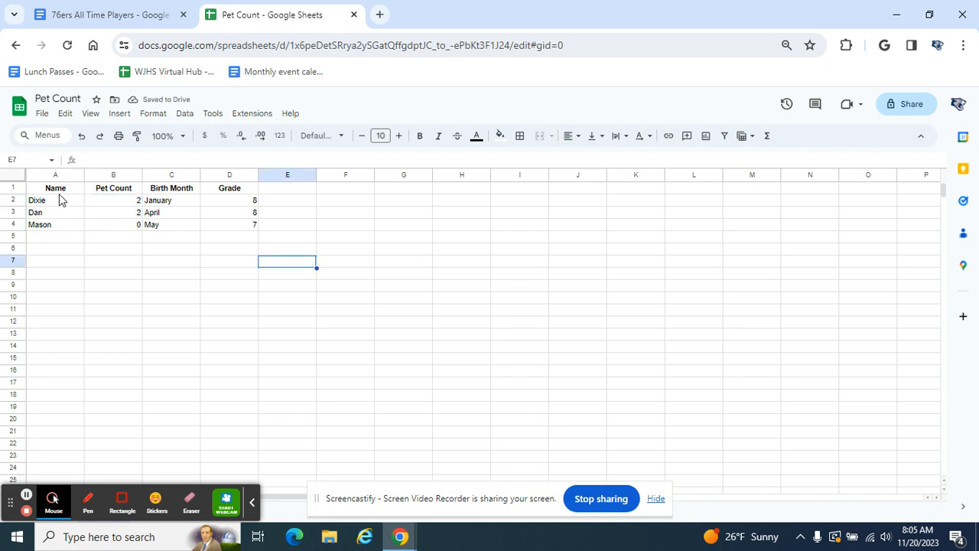
# Step: Apply all borders to the whole table in cells A1 to D4
pyautogui.moveTo(56, 192); pyautogui.dragTo(241, 229)
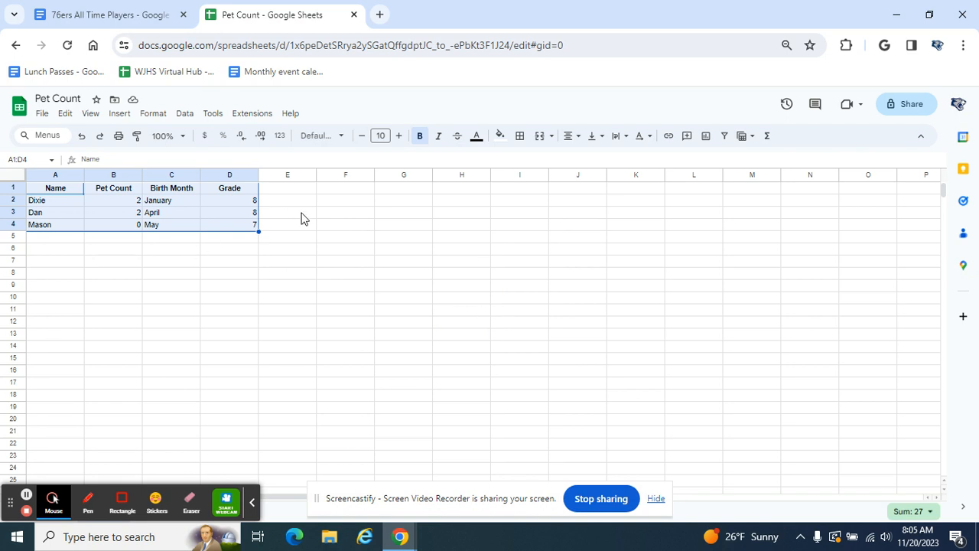
pyautogui.click(76, 285)
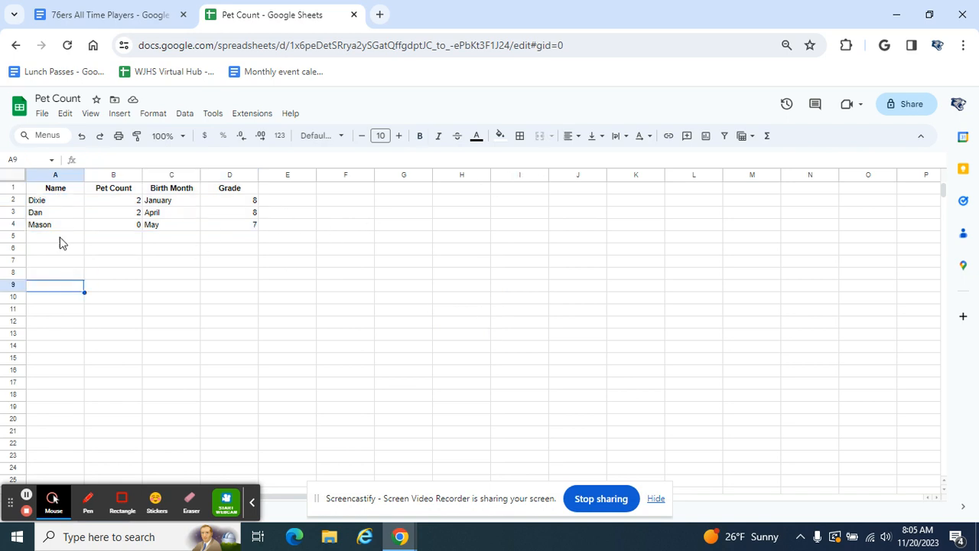
pyautogui.click(45, 188)
pyautogui.moveTo(86, 197); pyautogui.dragTo(232, 227)
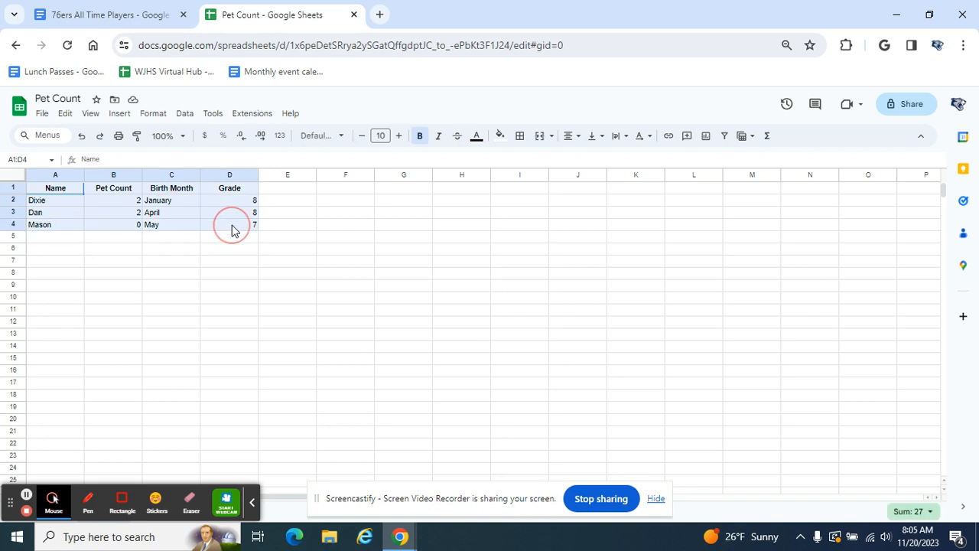
pyautogui.click(521, 140)
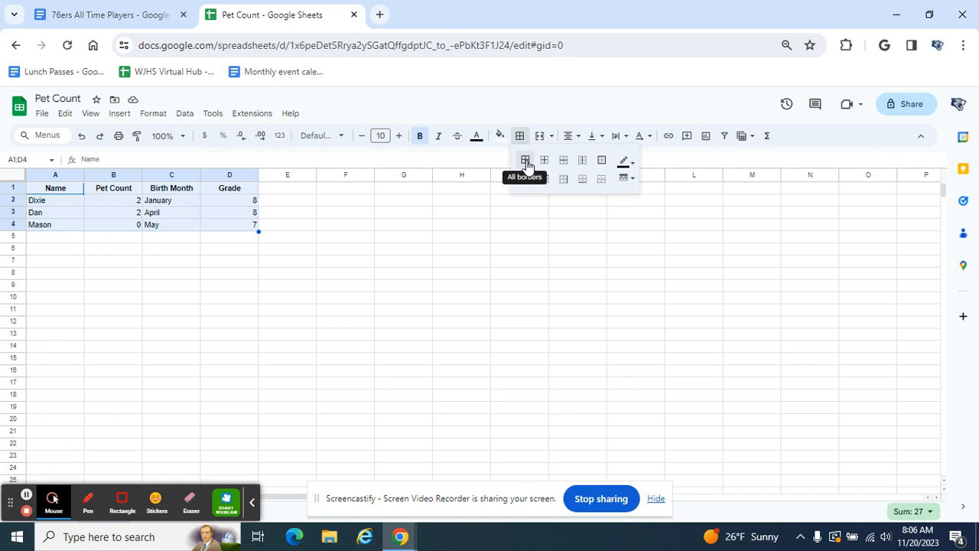
pyautogui.click(526, 164)
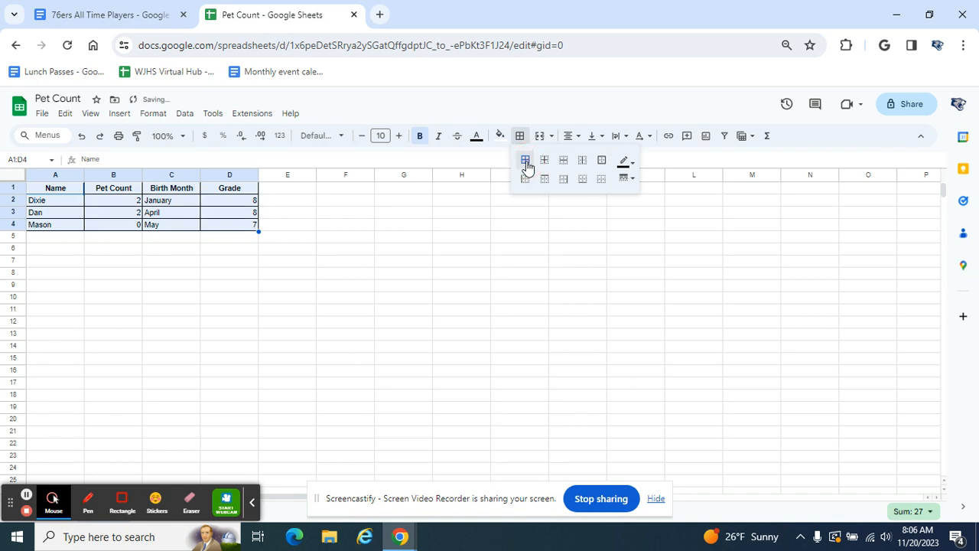
pyautogui.click(339, 286)
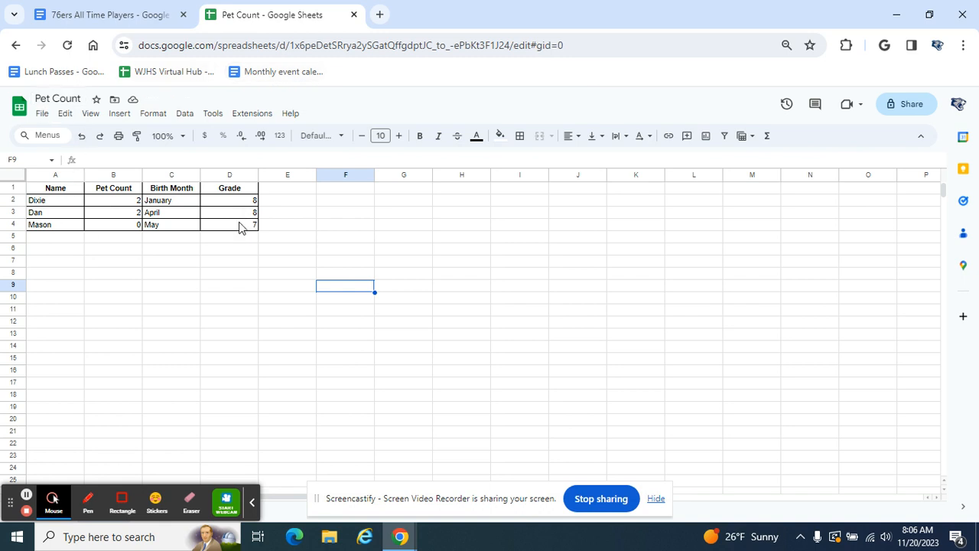
# Step: Switch to the 76ers All Time Players document and examine its directions and table layout, including the Position and Career Points columns
pyautogui.click(100, 13)
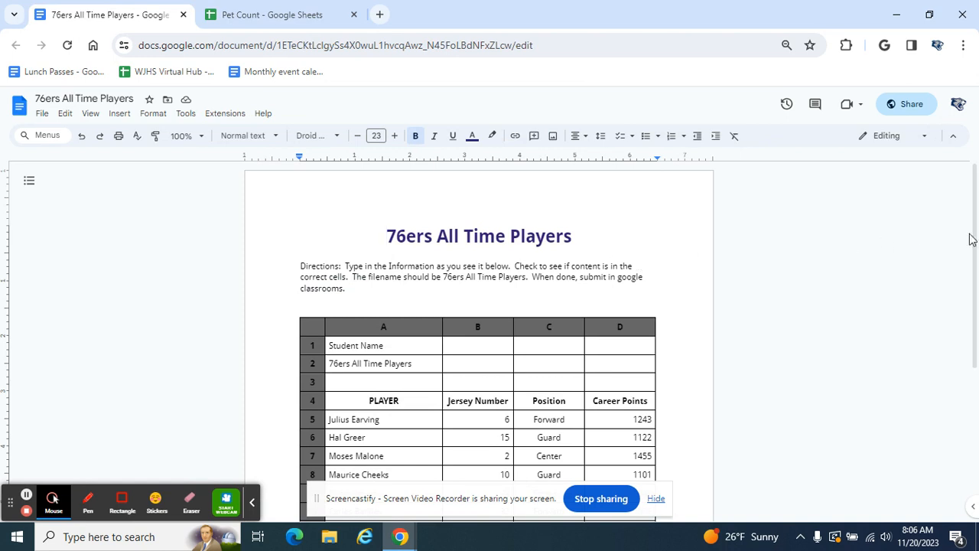
pyautogui.moveTo(970, 234); pyautogui.dragTo(957, 297)
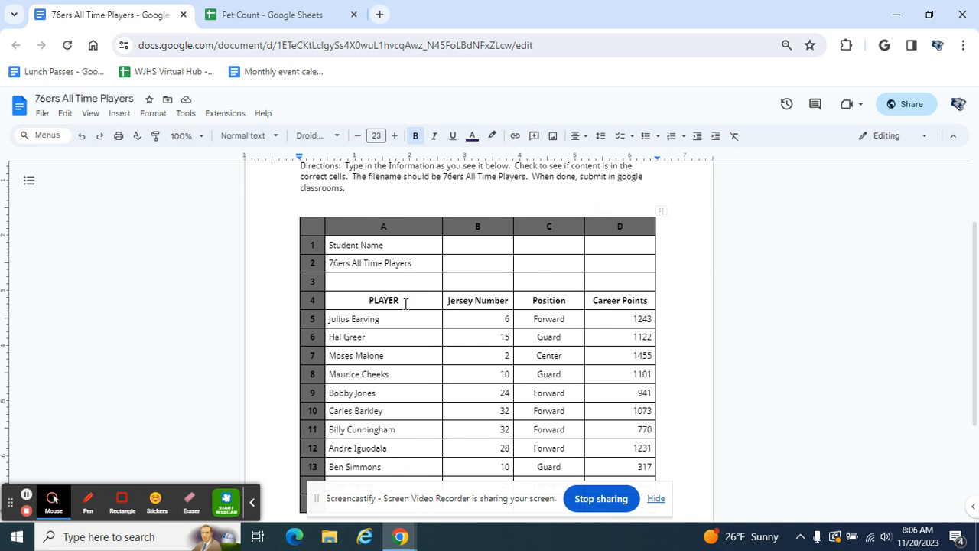
pyautogui.moveTo(552, 322); pyautogui.dragTo(548, 465)
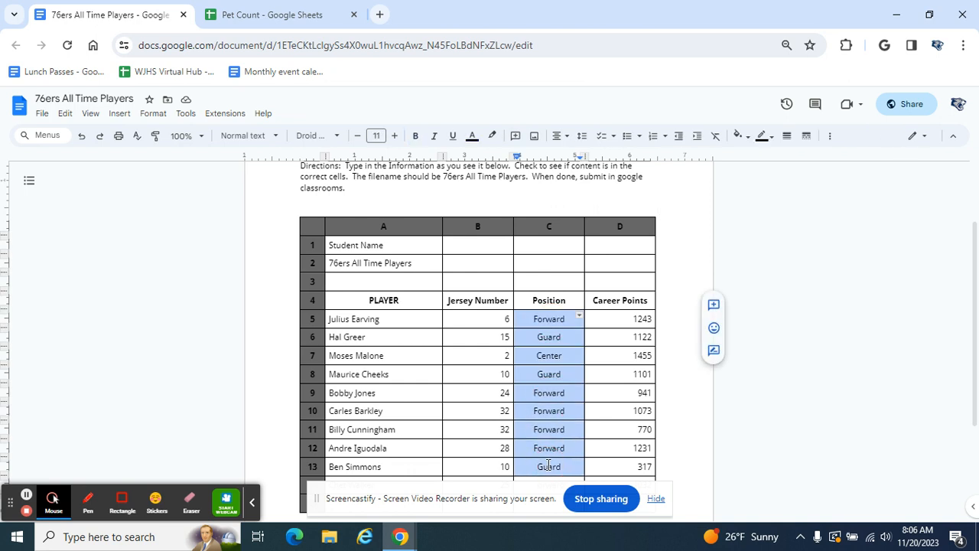
pyautogui.moveTo(971, 321); pyautogui.dragTo(970, 356)
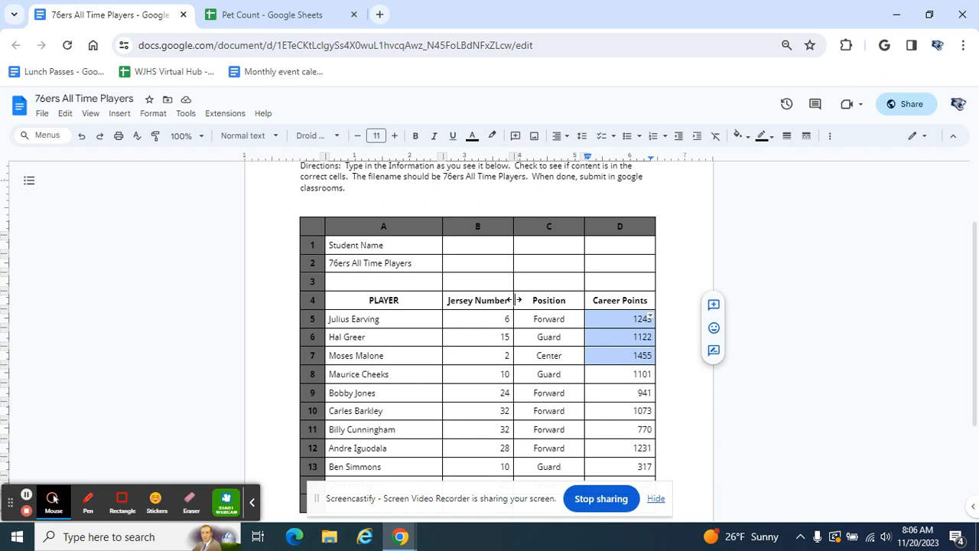
pyautogui.click(934, 221)
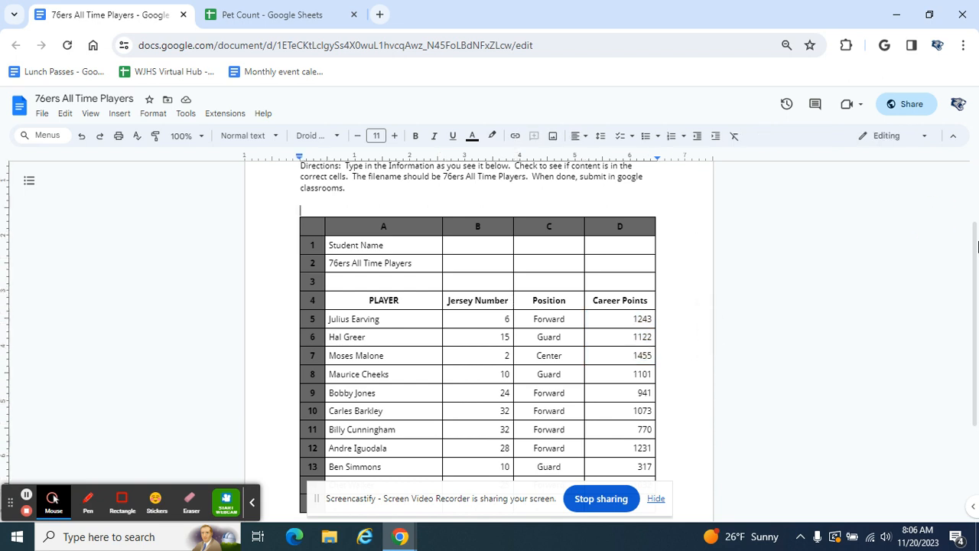
pyautogui.moveTo(971, 247); pyautogui.dragTo(975, 220)
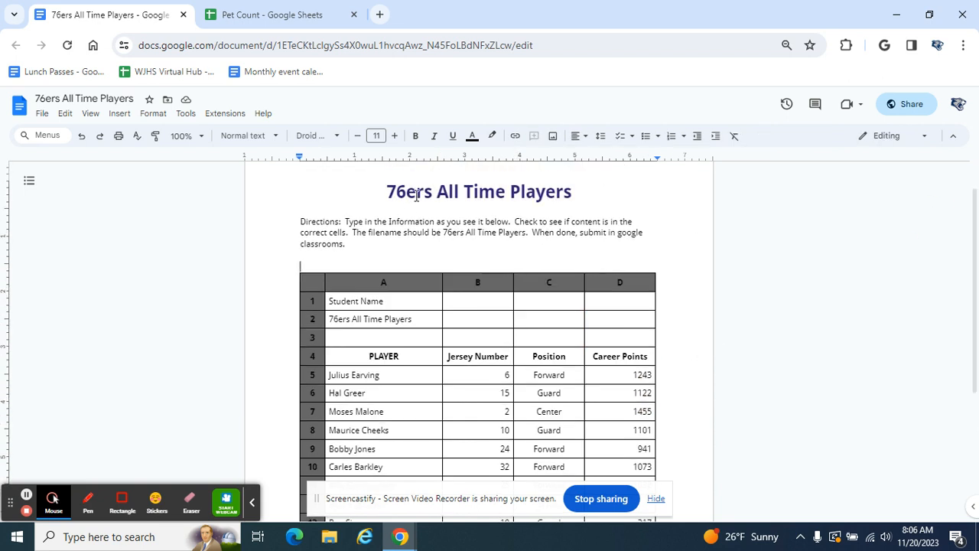